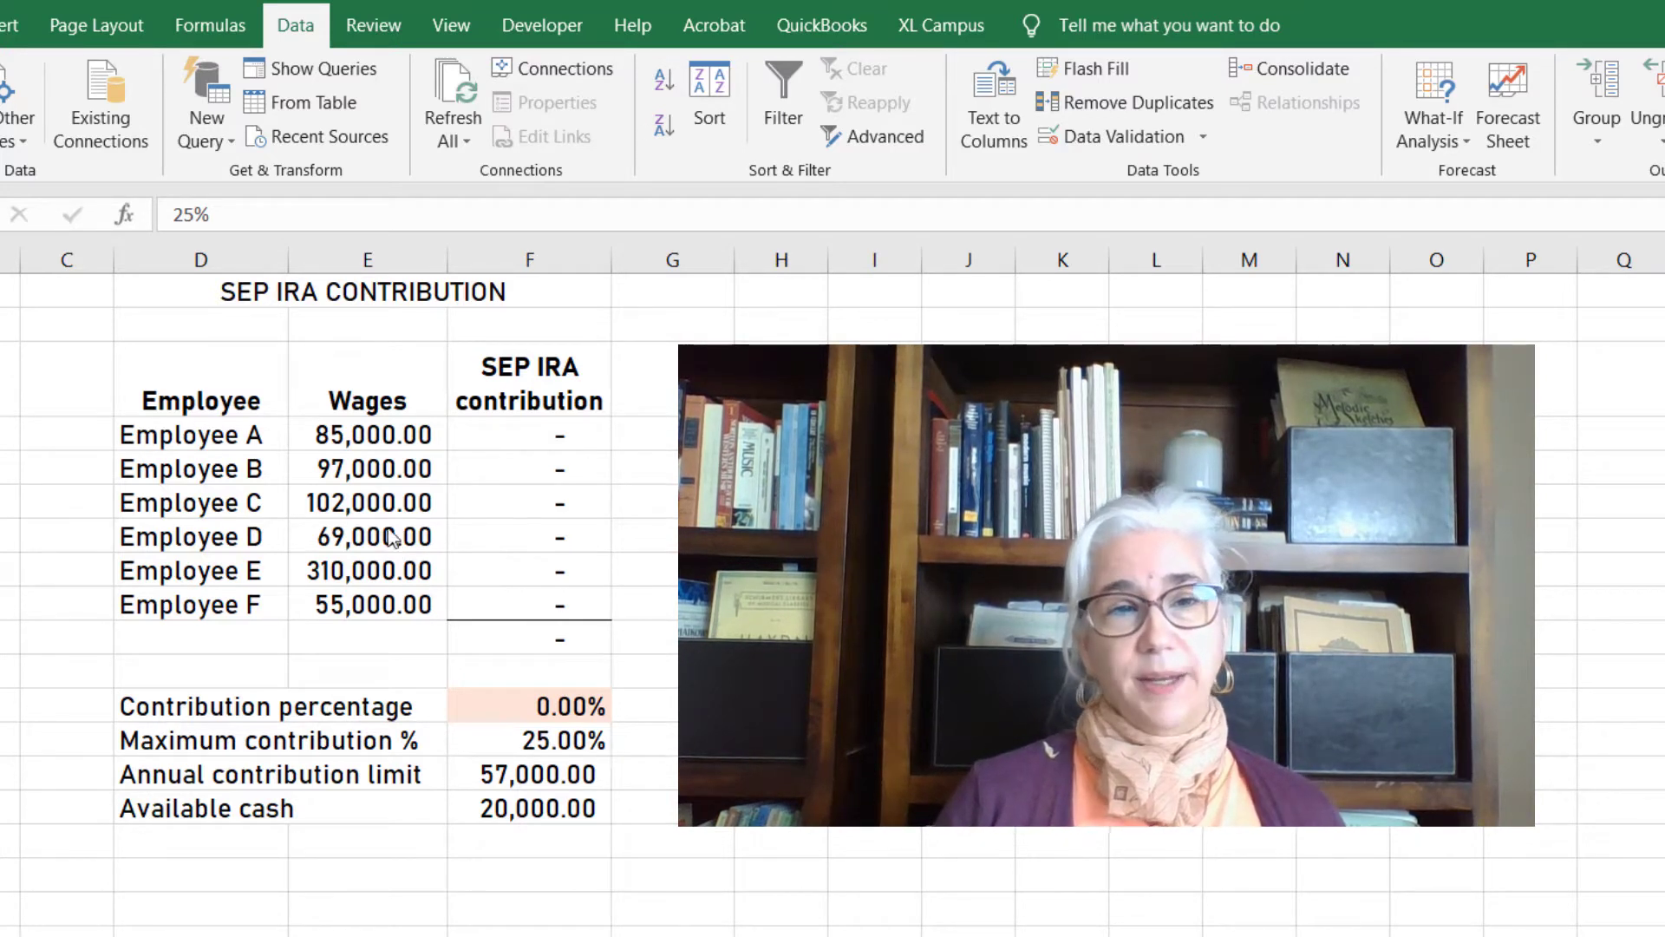
# - Examine the SEP IRA contribution formulas for each employee, from Employee A down to the column total
pyautogui.click(577, 436)
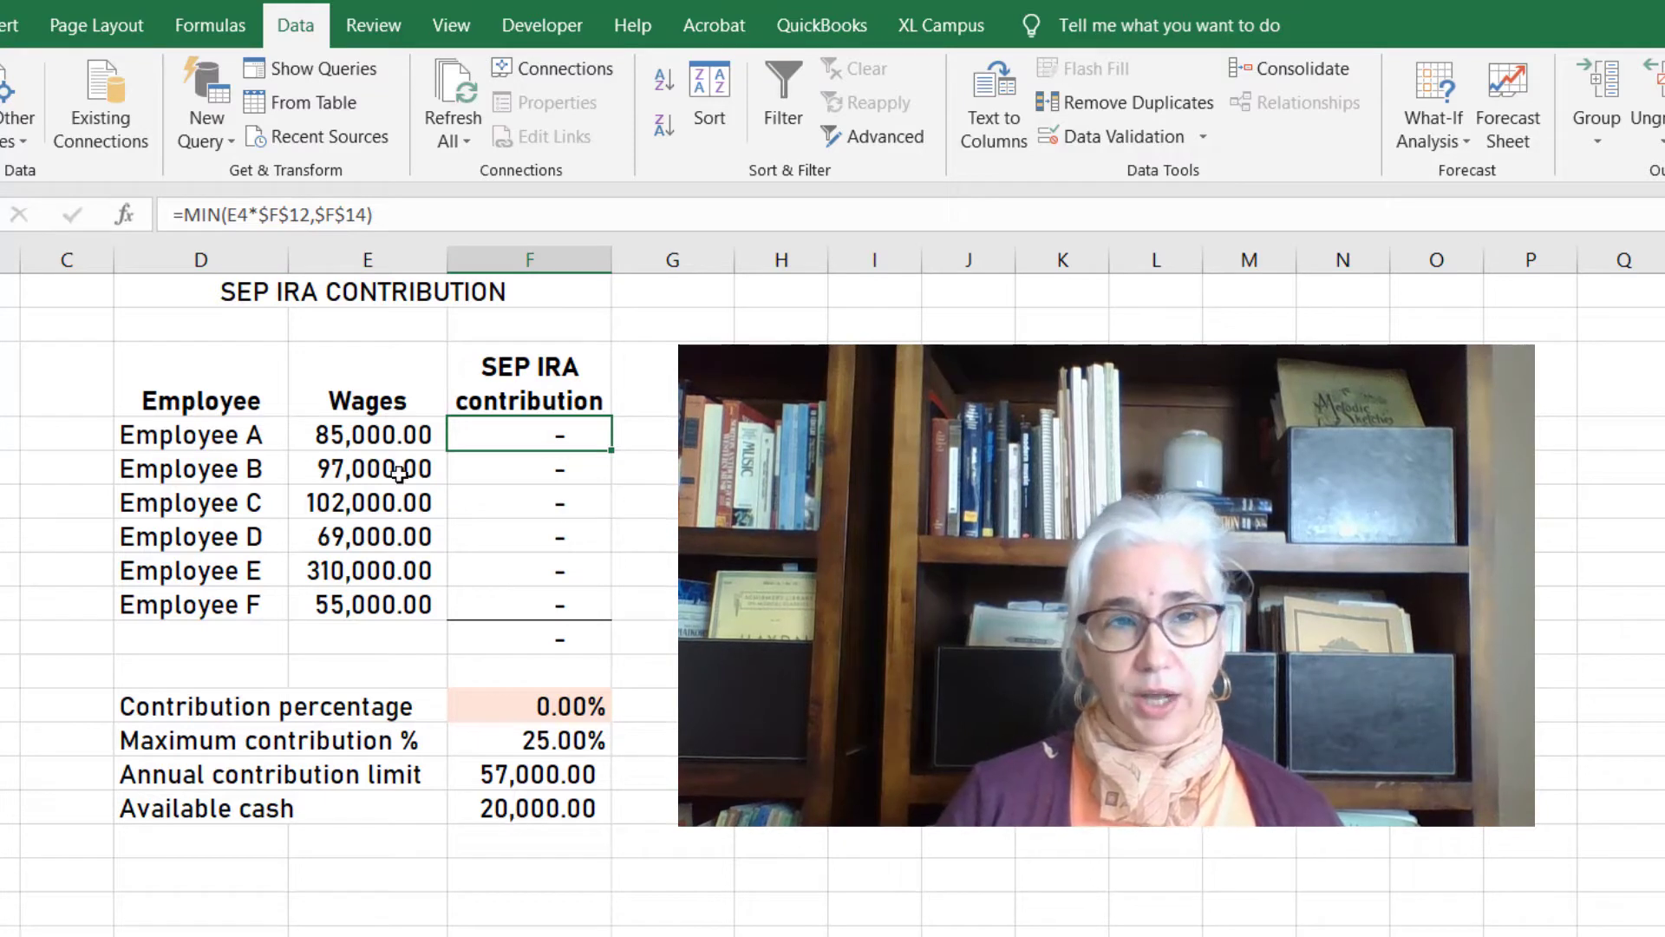
pyautogui.click(325, 214)
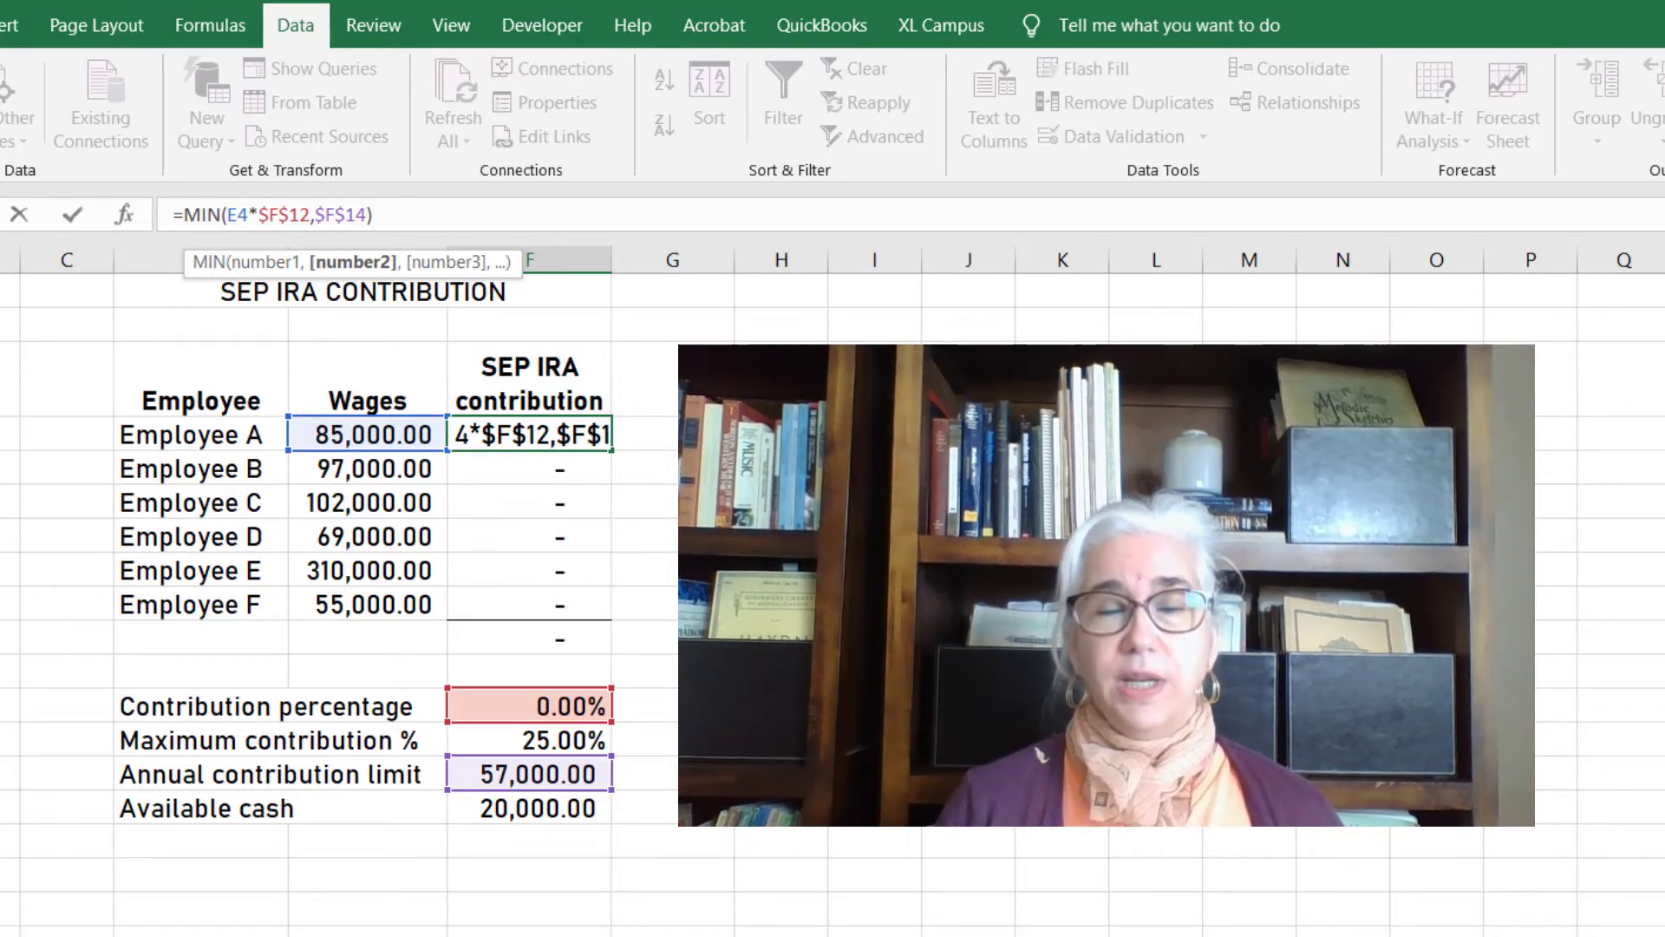
pyautogui.hotkey('ctrl', 'Return')
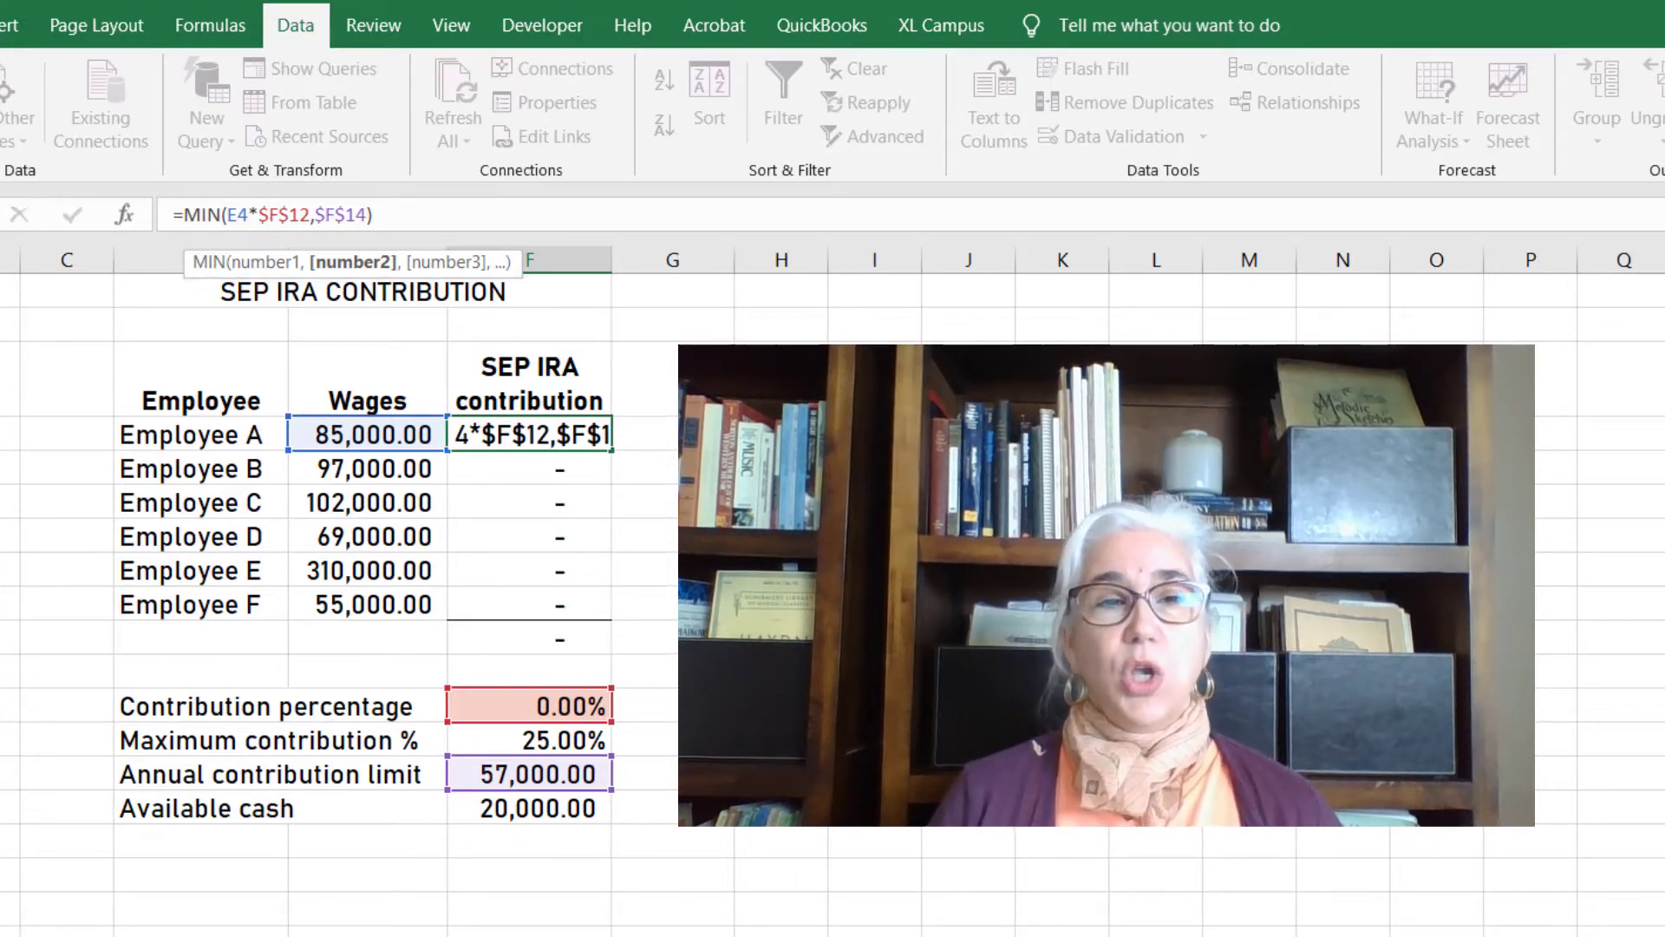
pyautogui.press('Down')
pyautogui.press('Down')
pyautogui.press('Down')
pyautogui.press('Down')
pyautogui.press('Down')
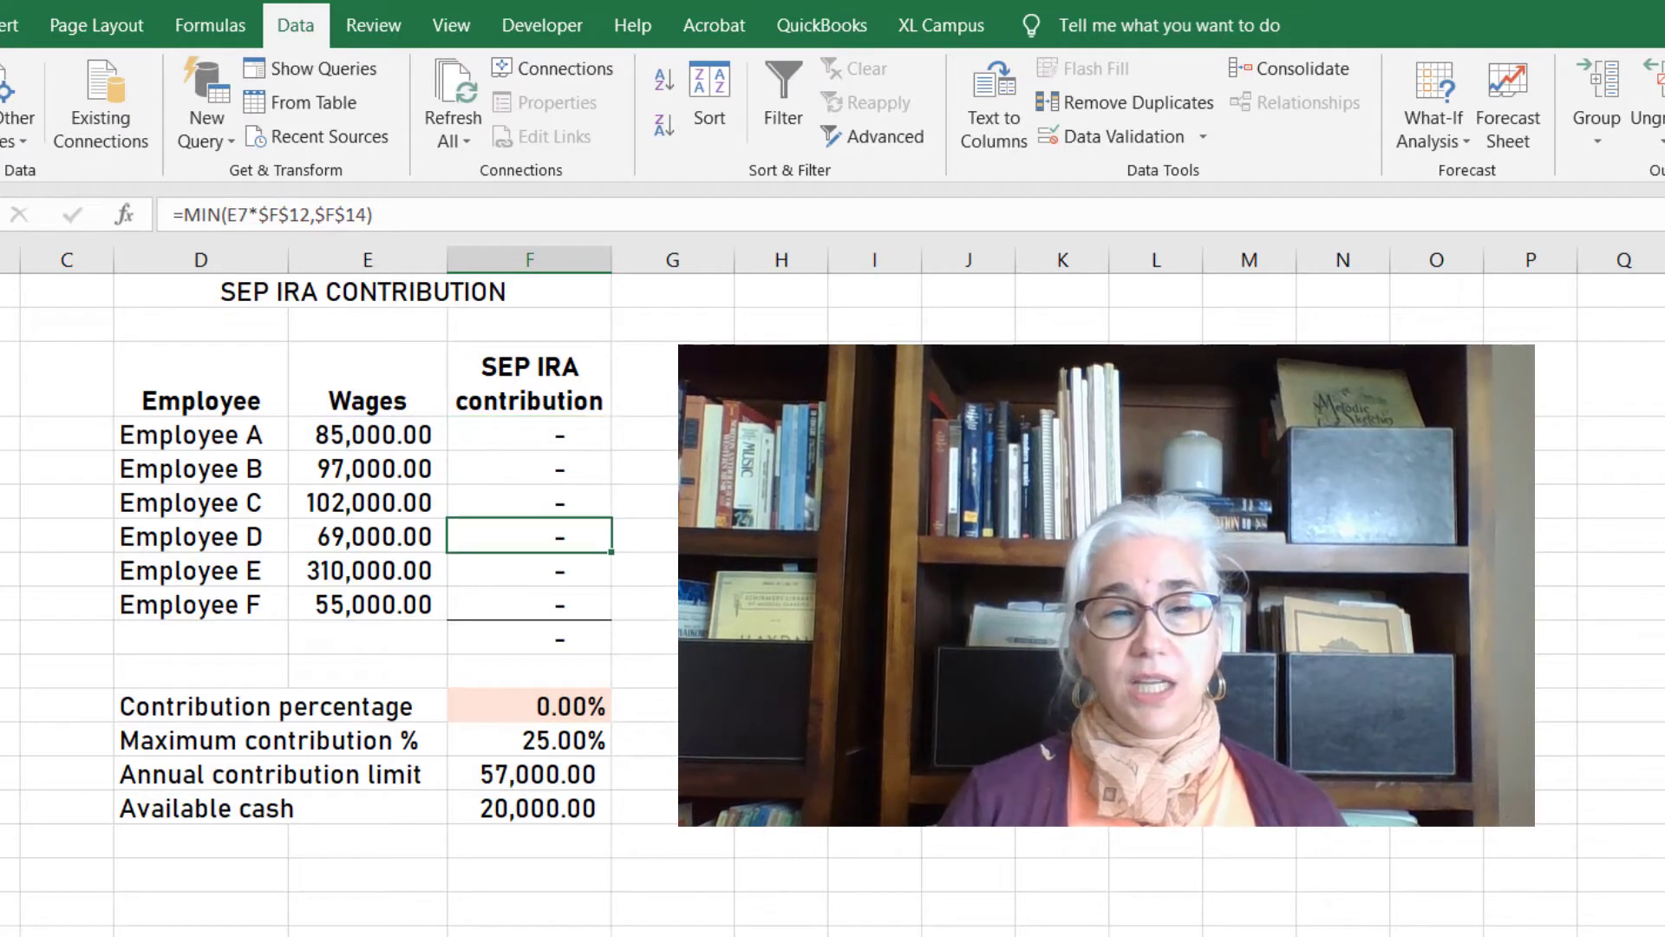
pyautogui.press('Down')
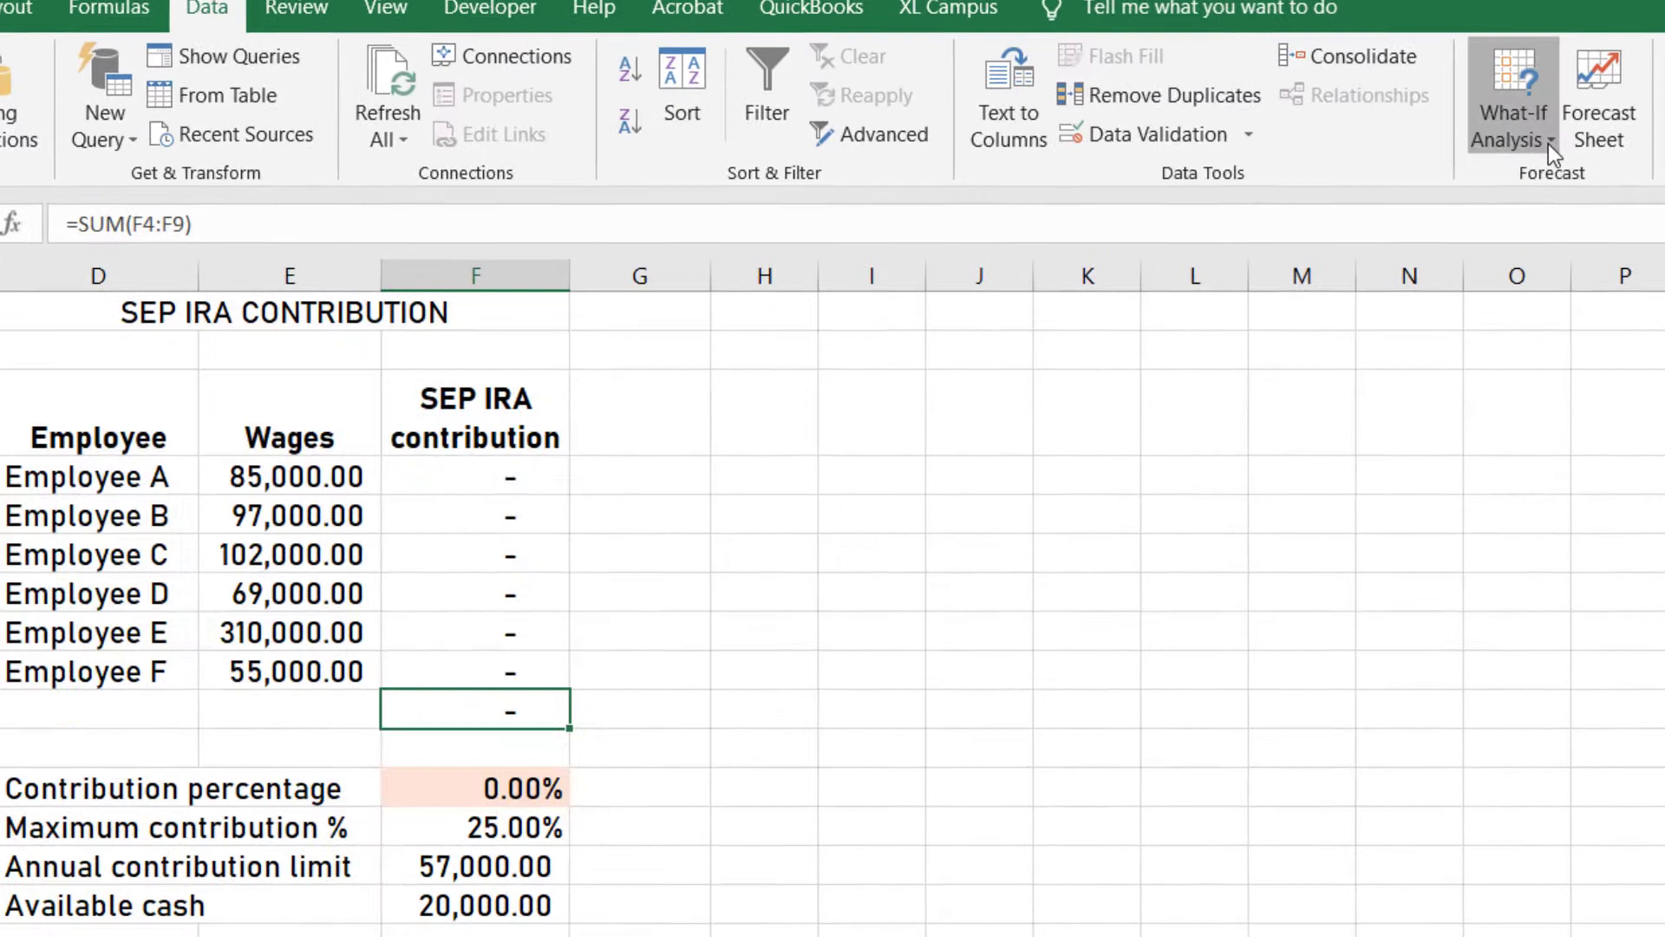
# - Start a Goal Seek with the total SEP IRA contribution, F10, as the set cell
pyautogui.click(1463, 144)
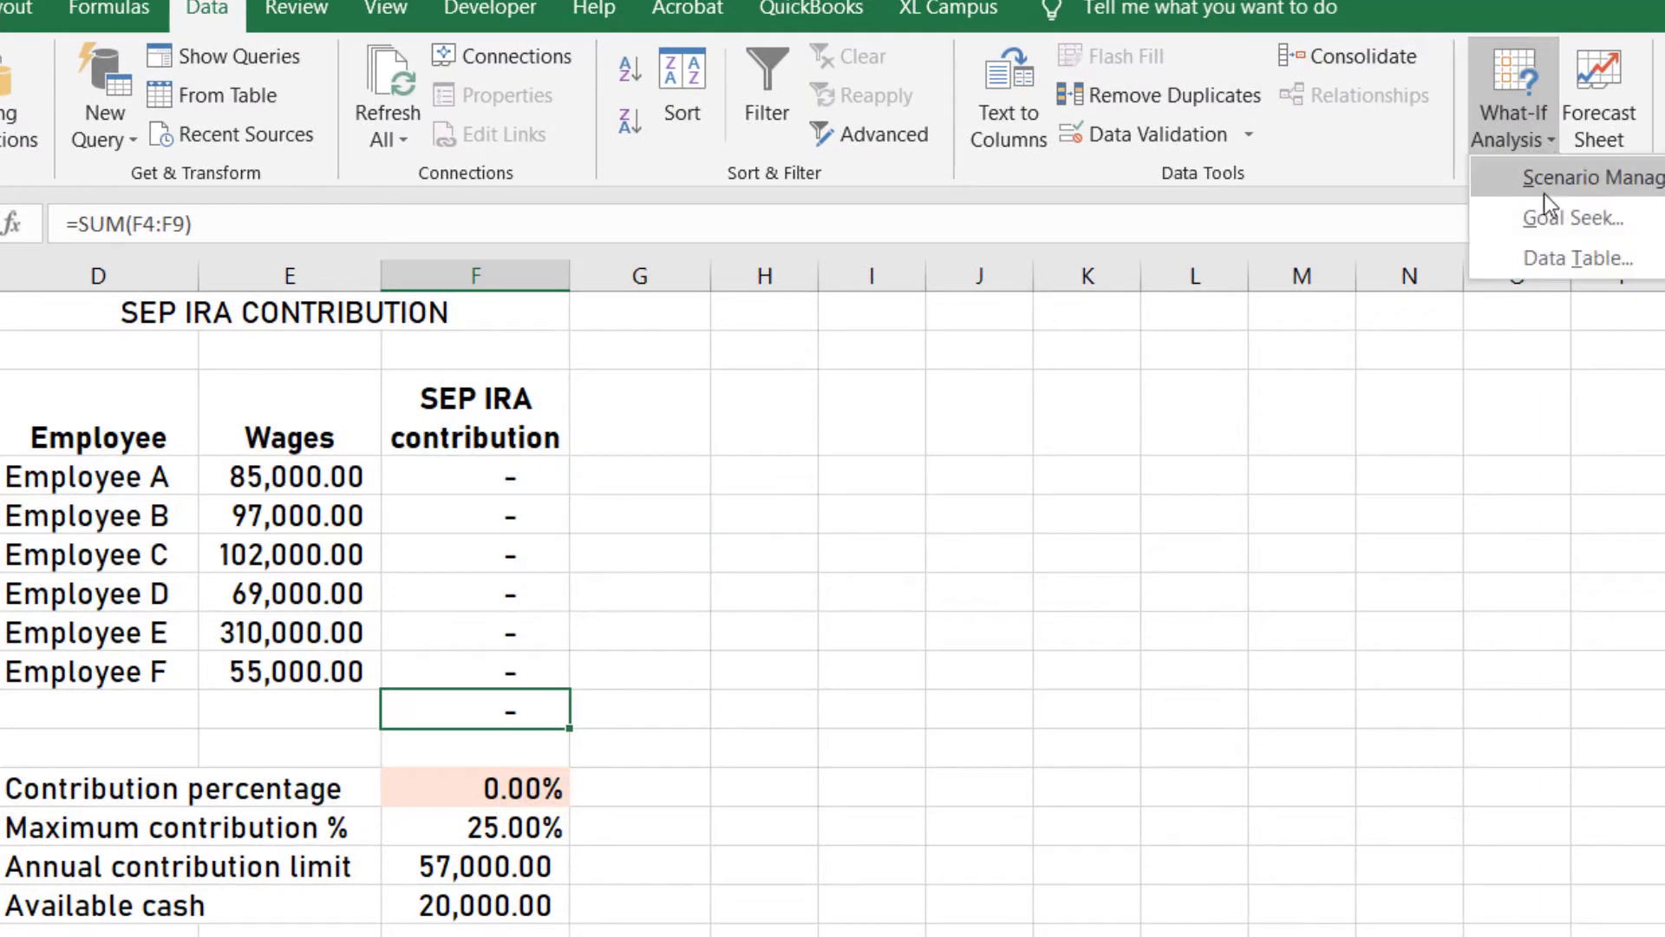
pyautogui.click(1543, 220)
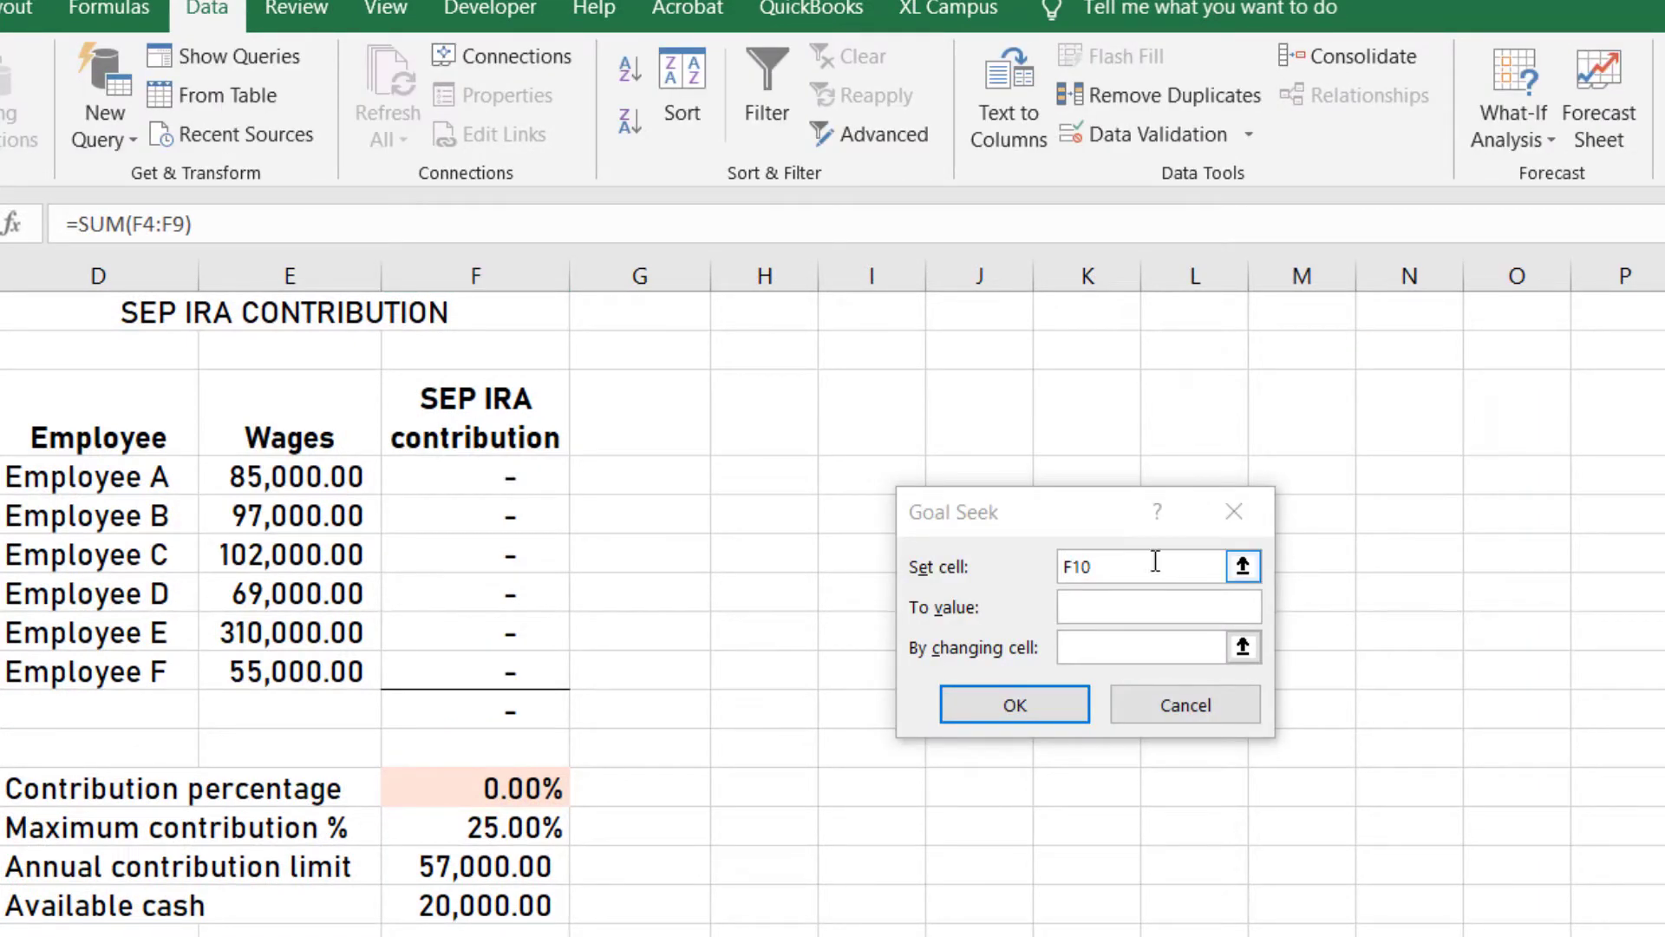
pyautogui.press('BackSpace')
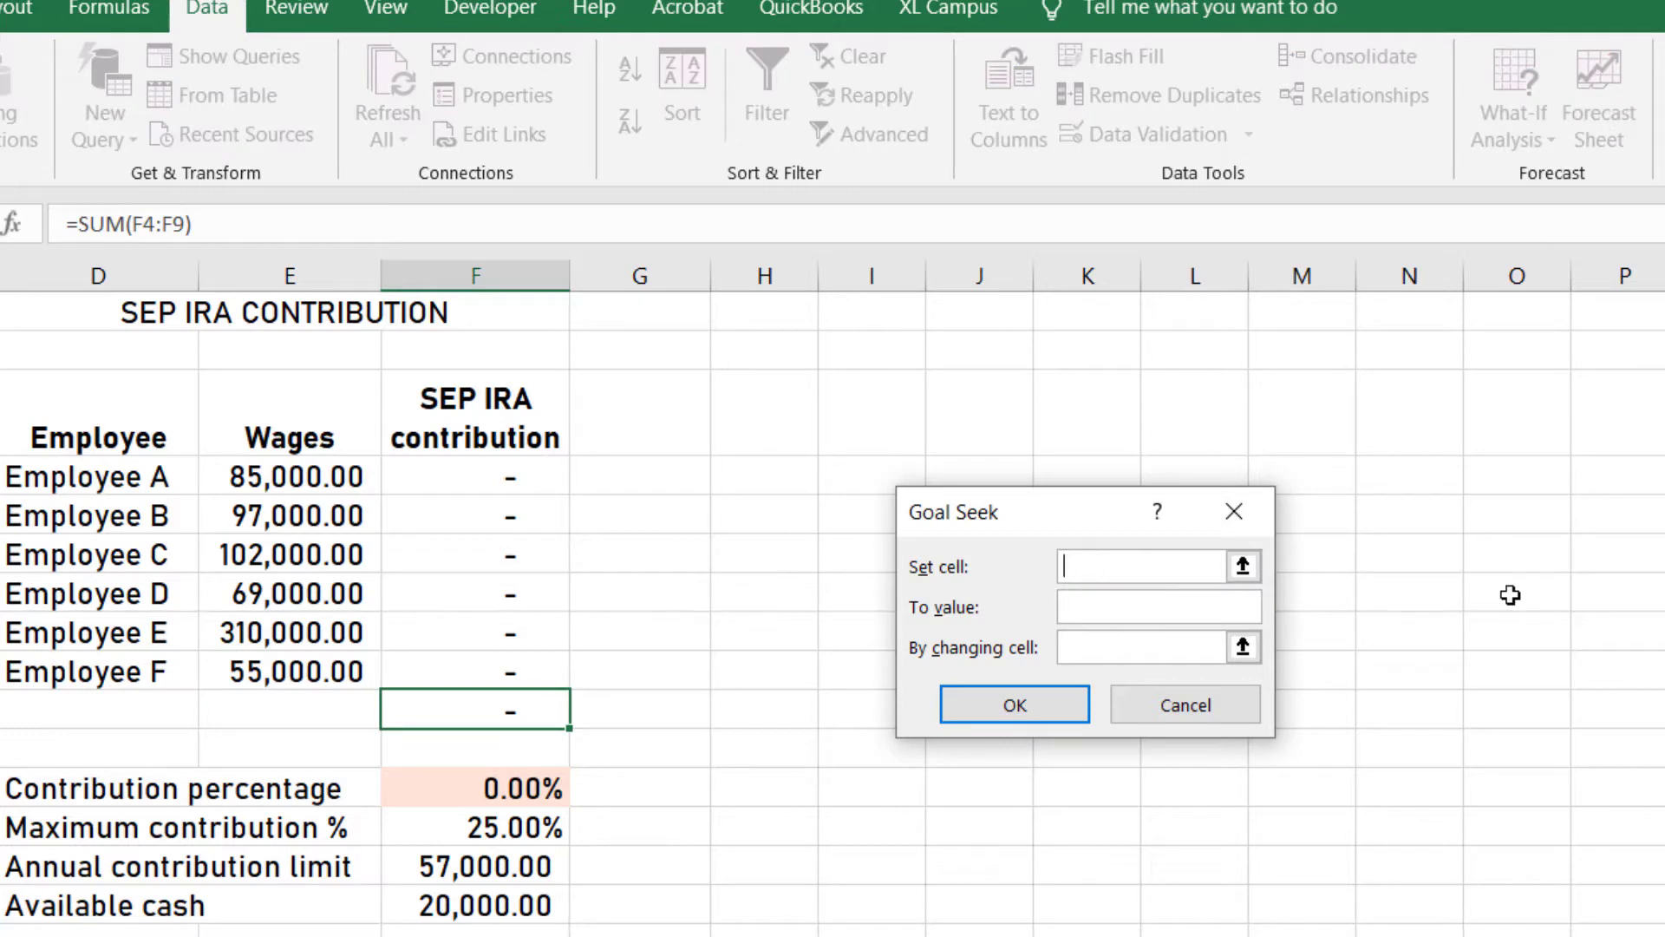
pyautogui.click(513, 709)
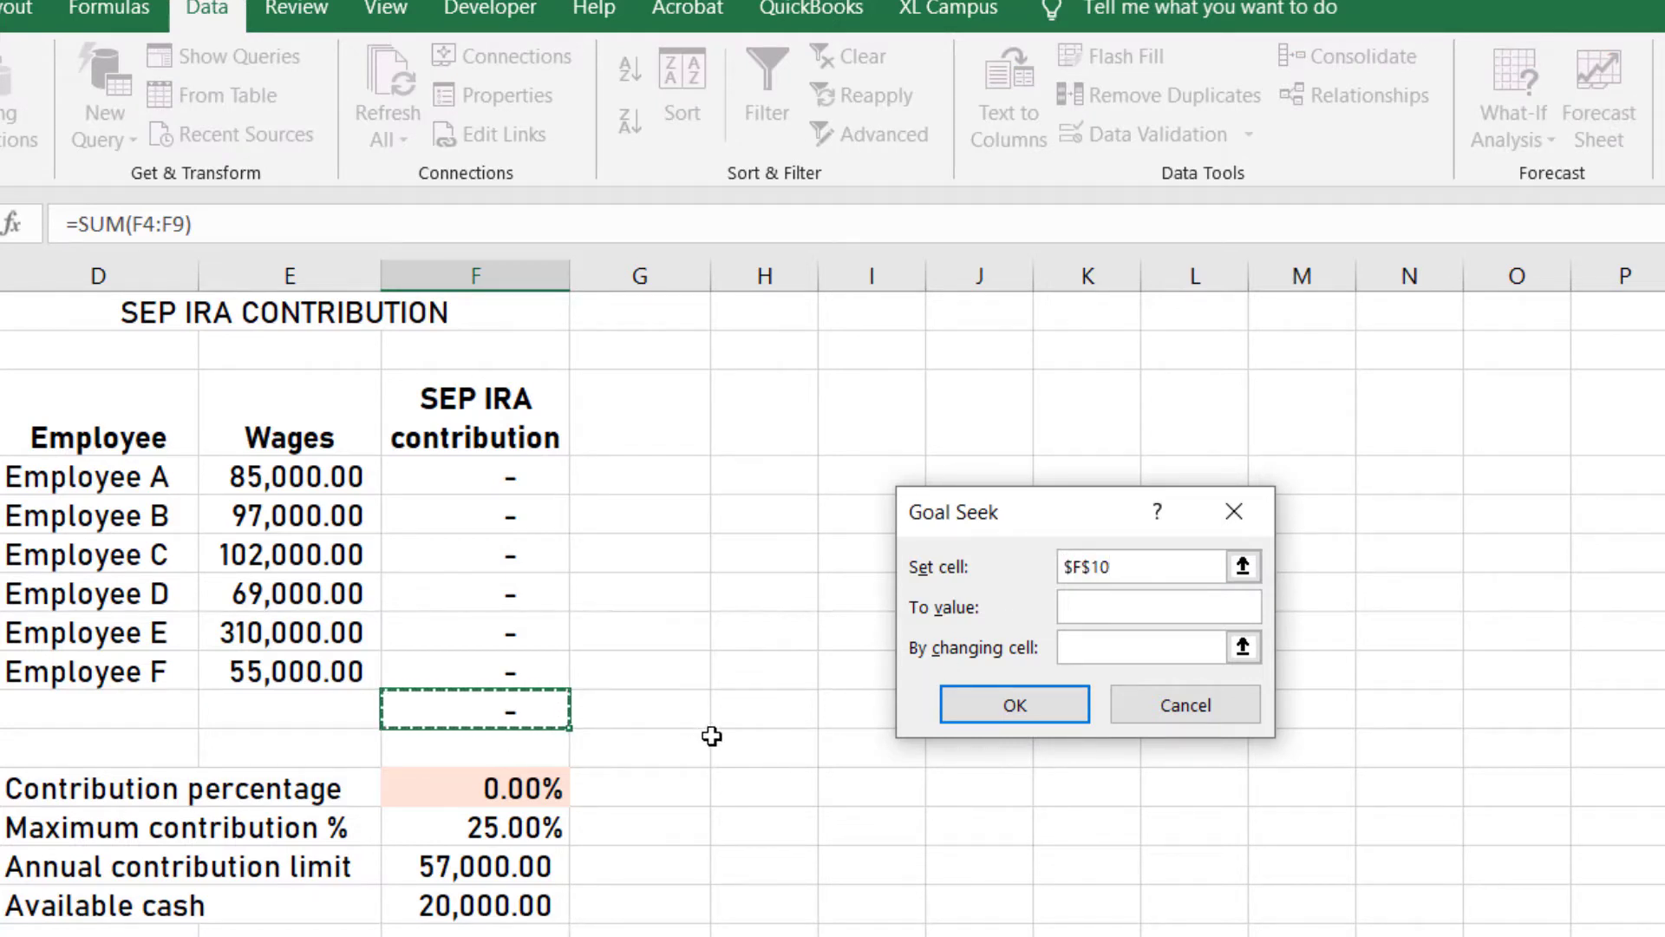
# - Set the Goal Seek target value to 20000
pyautogui.click(1180, 608)
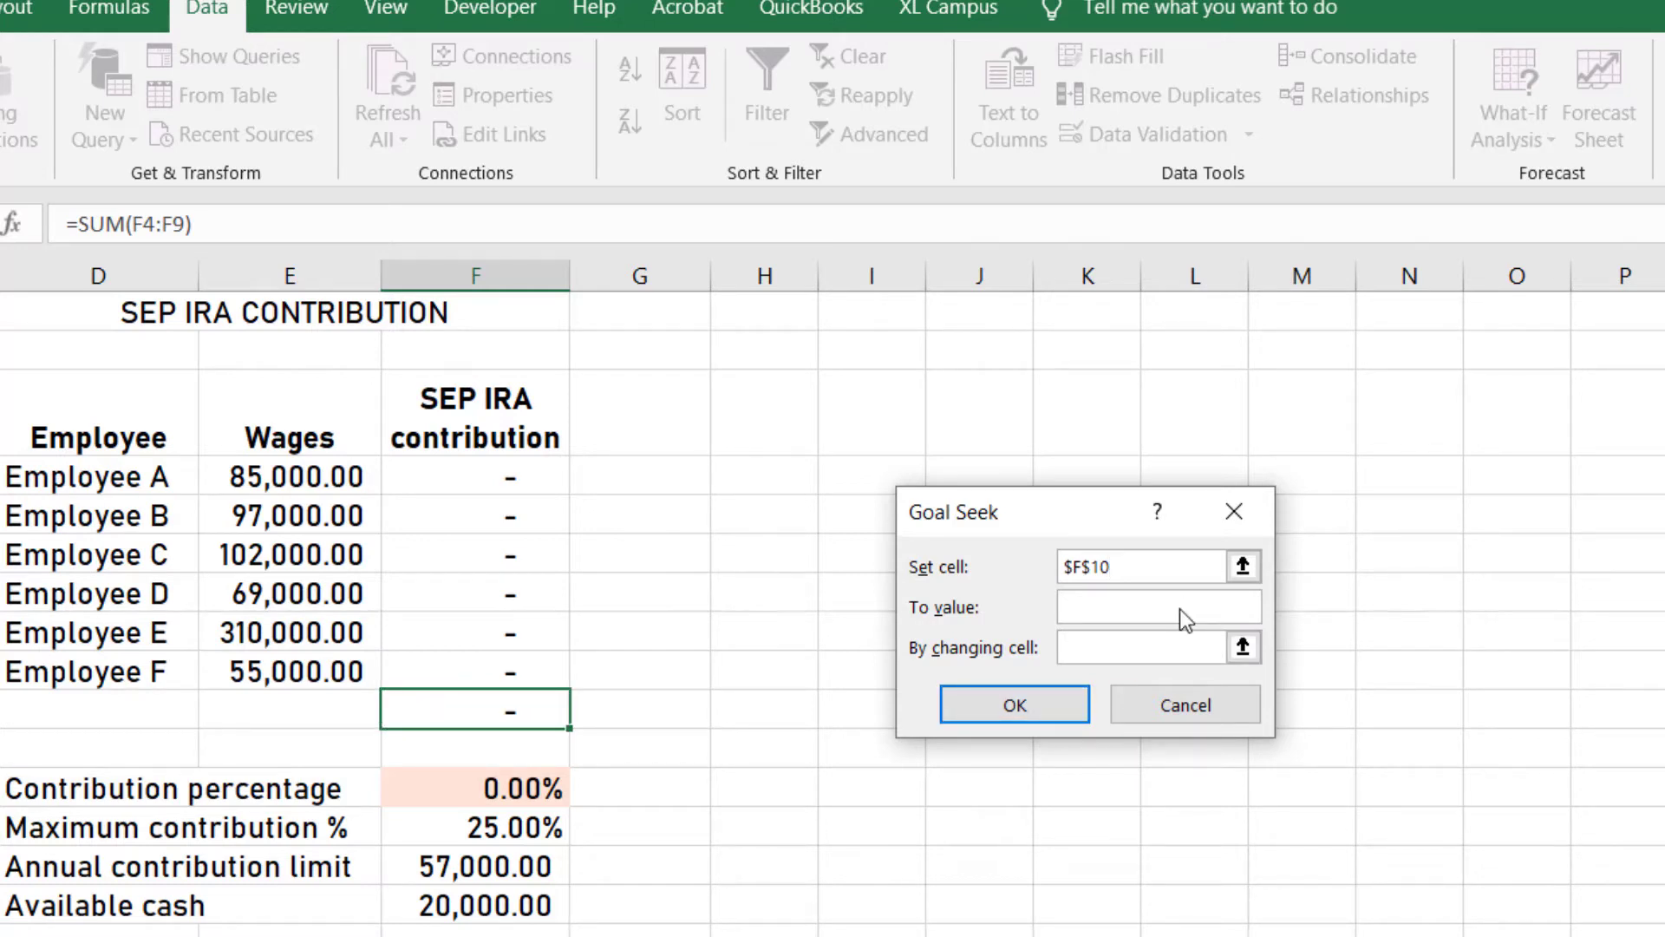
pyautogui.write('200000')
pyautogui.press('BackSpace')
pyautogui.press('BackSpace')
pyautogui.press('BackSpace')
pyautogui.press('BackSpace')
pyautogui.press('BackSpace')
pyautogui.press('BackSpace')
pyautogui.write('20000')
# - Run Goal Seek by changing the contribution percentage cell F12, and discard its solution
pyautogui.click(1254, 651)
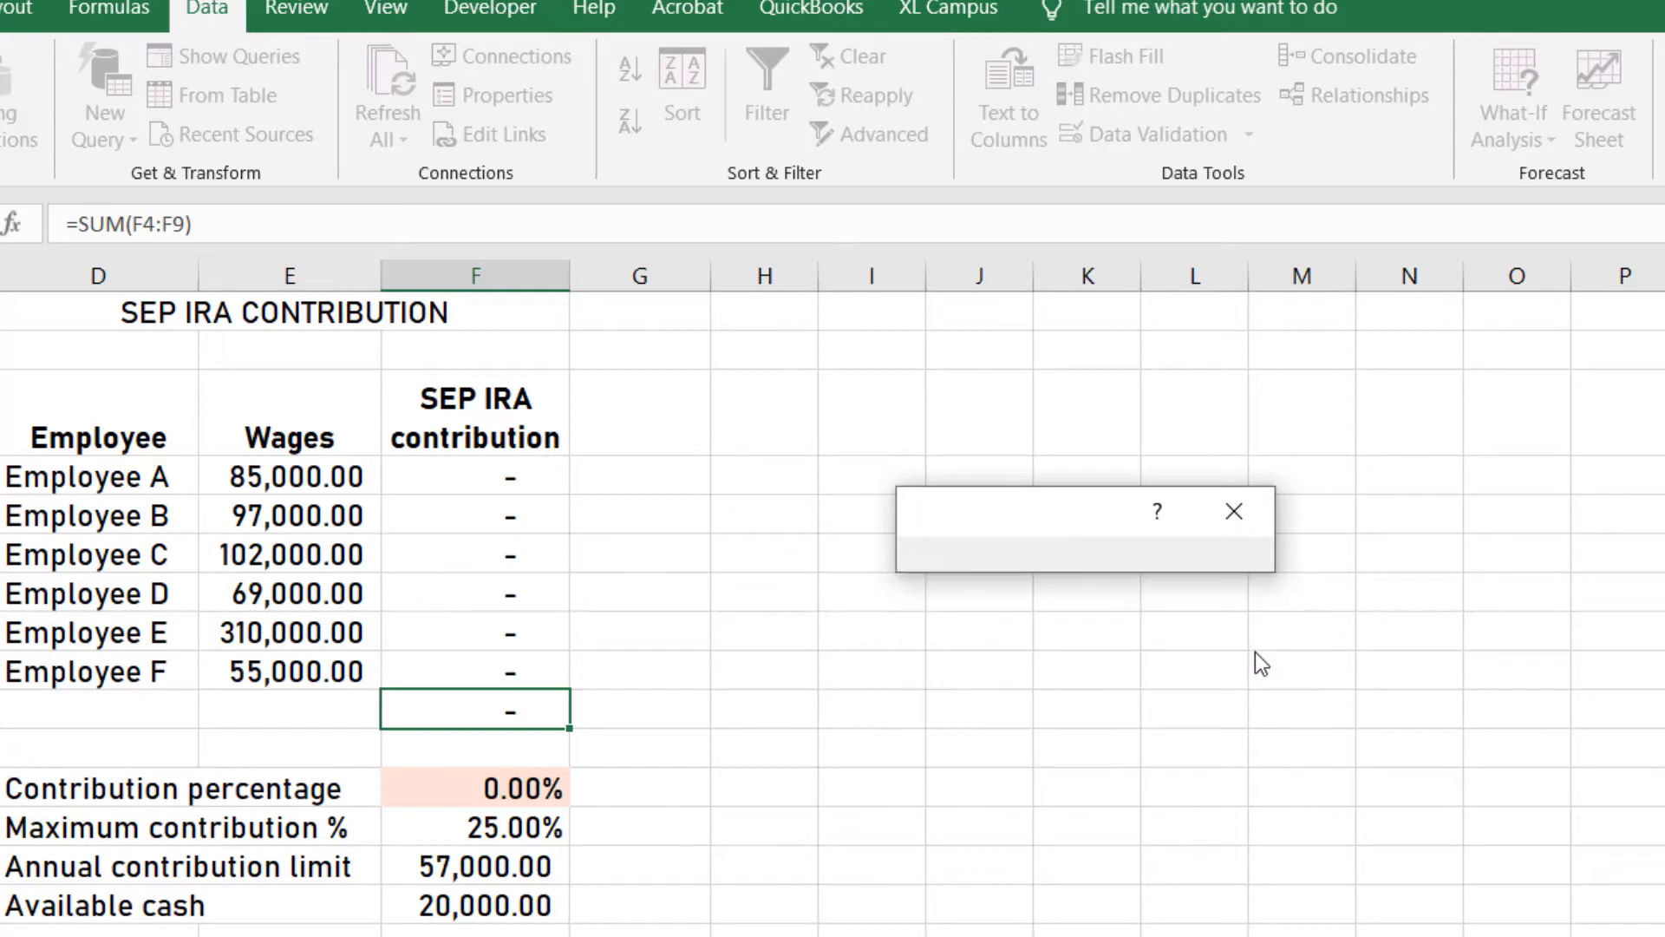
pyautogui.click(508, 792)
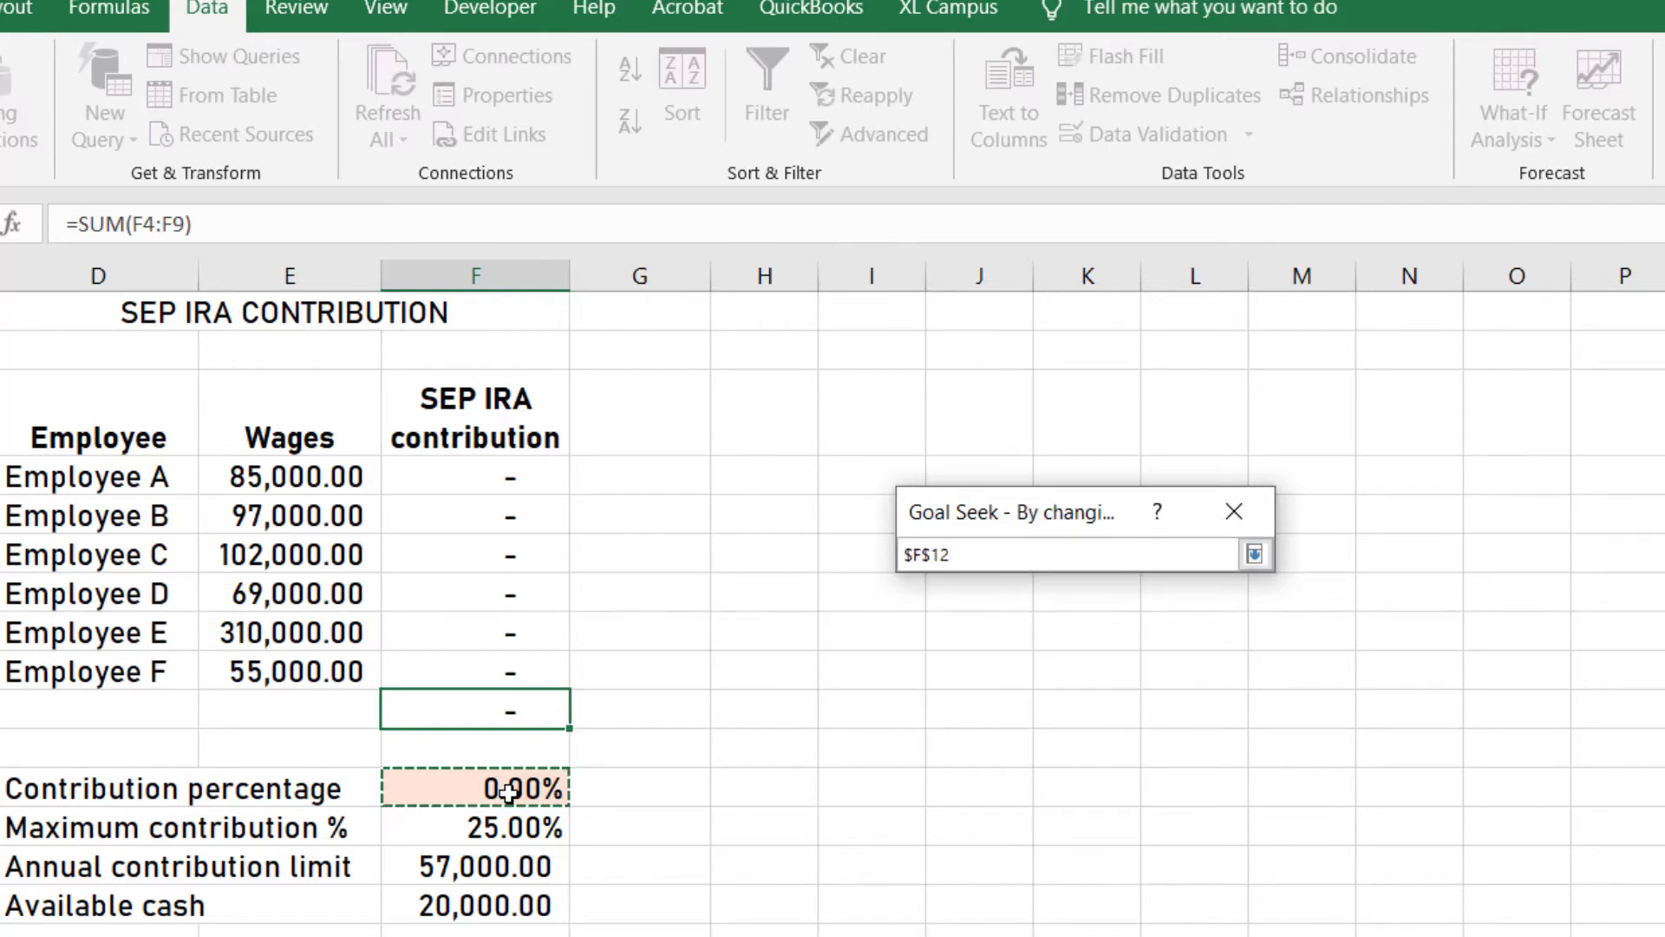
pyautogui.press('Return')
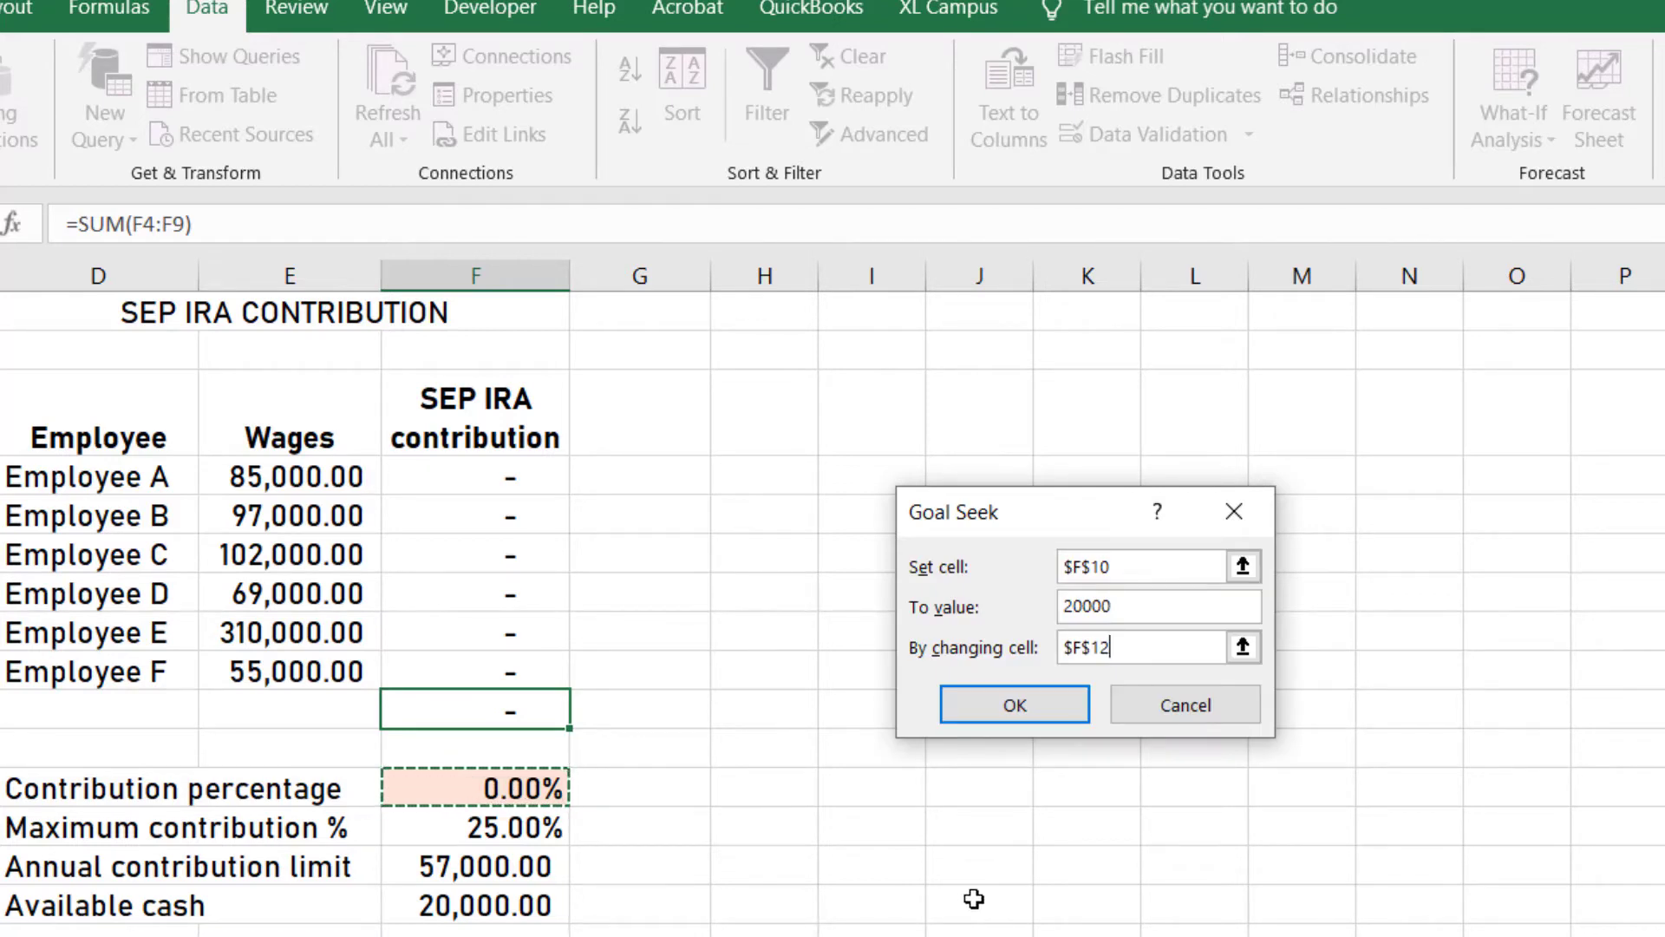
pyautogui.click(976, 704)
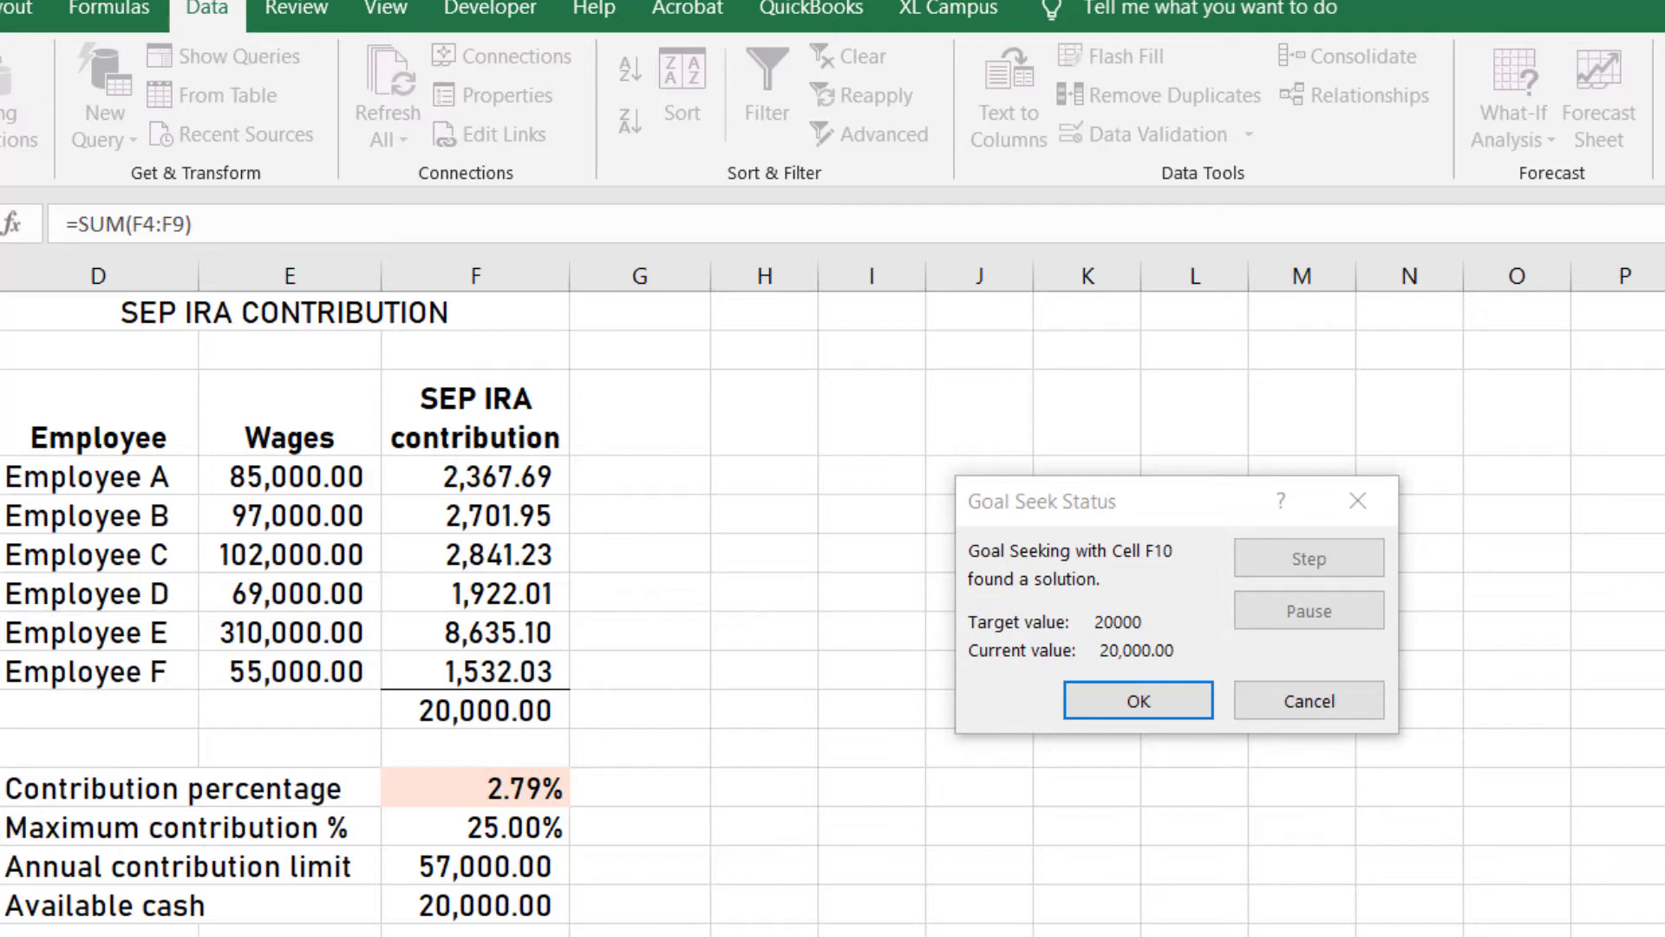
pyautogui.click(1301, 703)
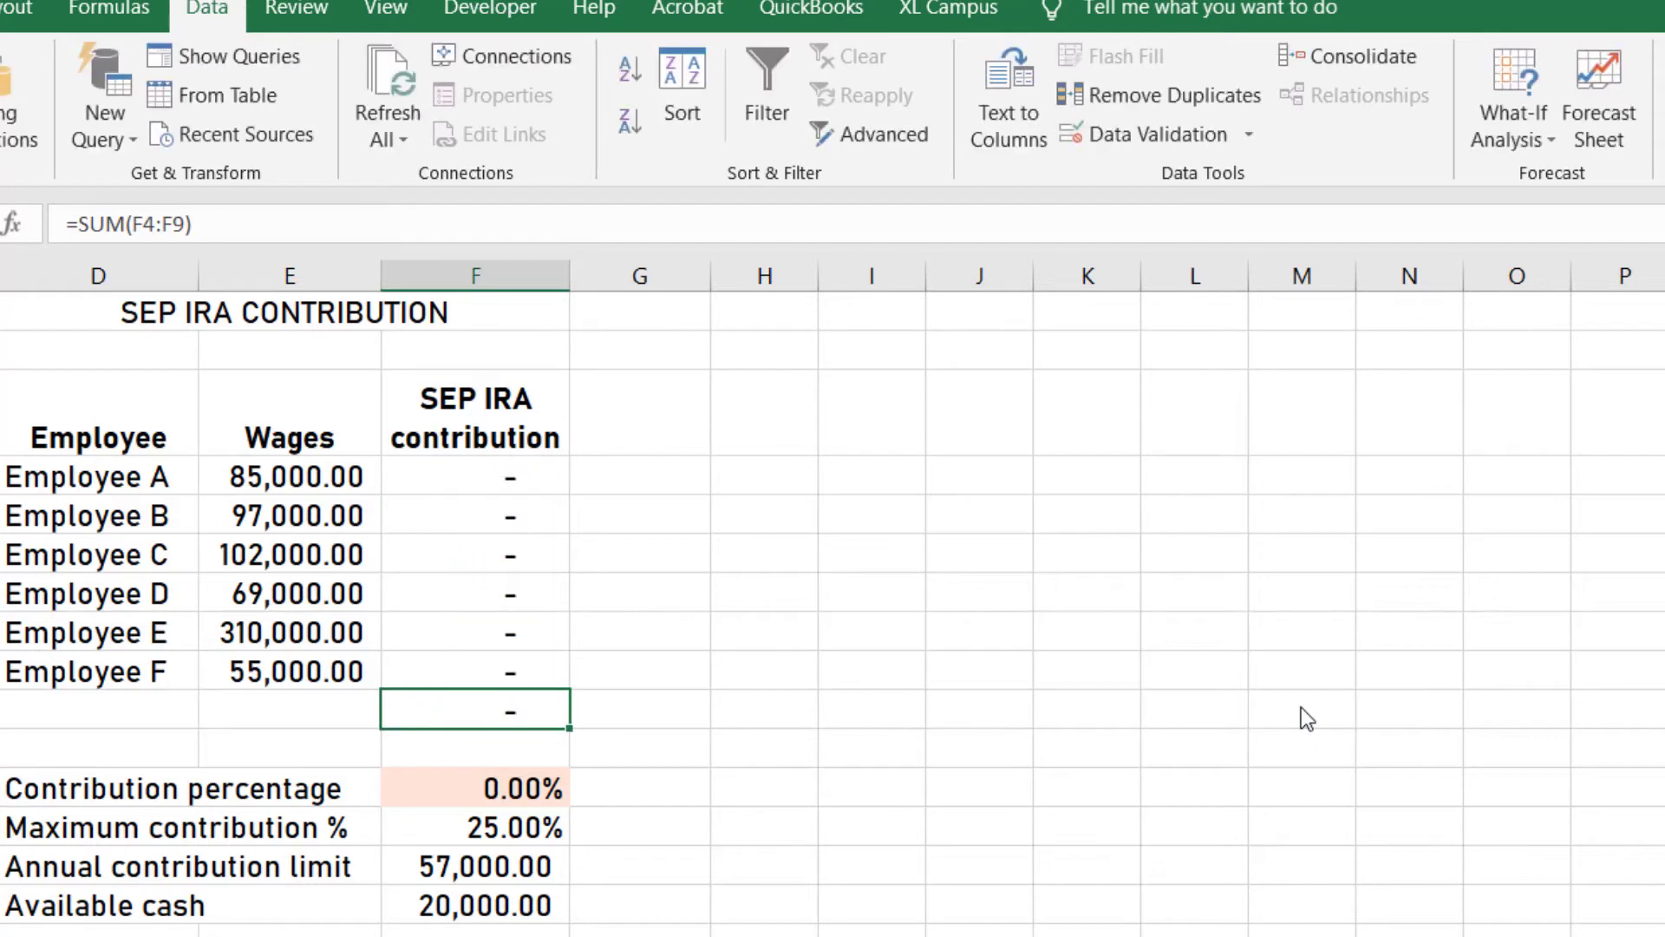
# - Set the available cash to 160,000
pyautogui.click(457, 905)
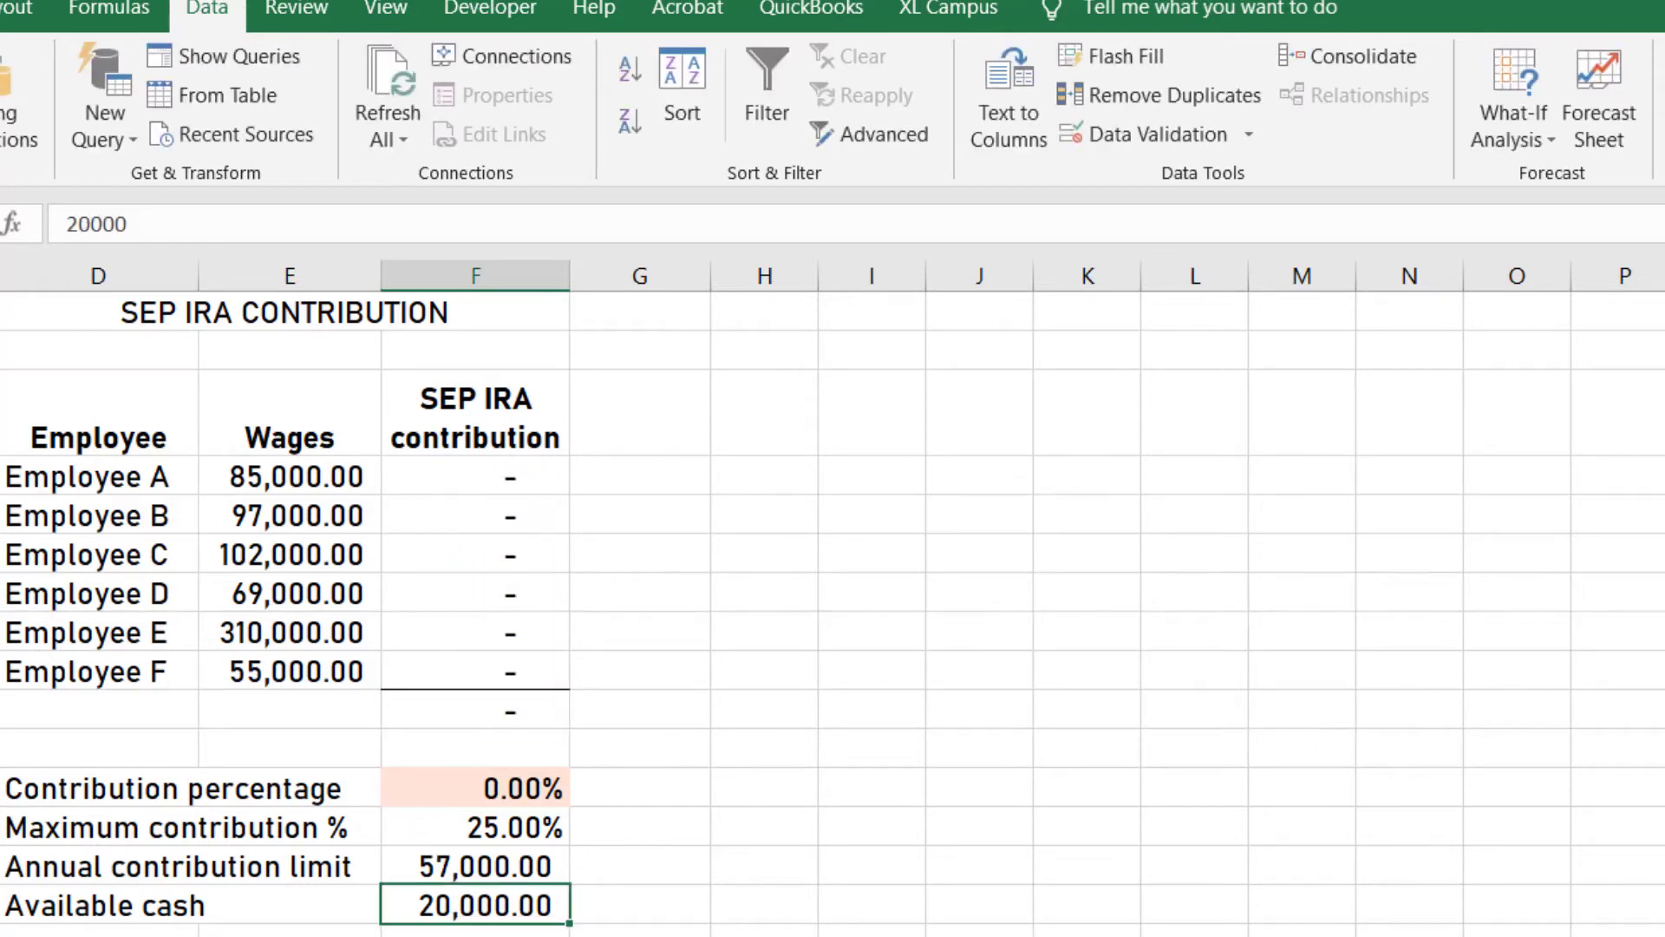
pyautogui.write('160,')
pyautogui.write('000')
pyautogui.press('Return')
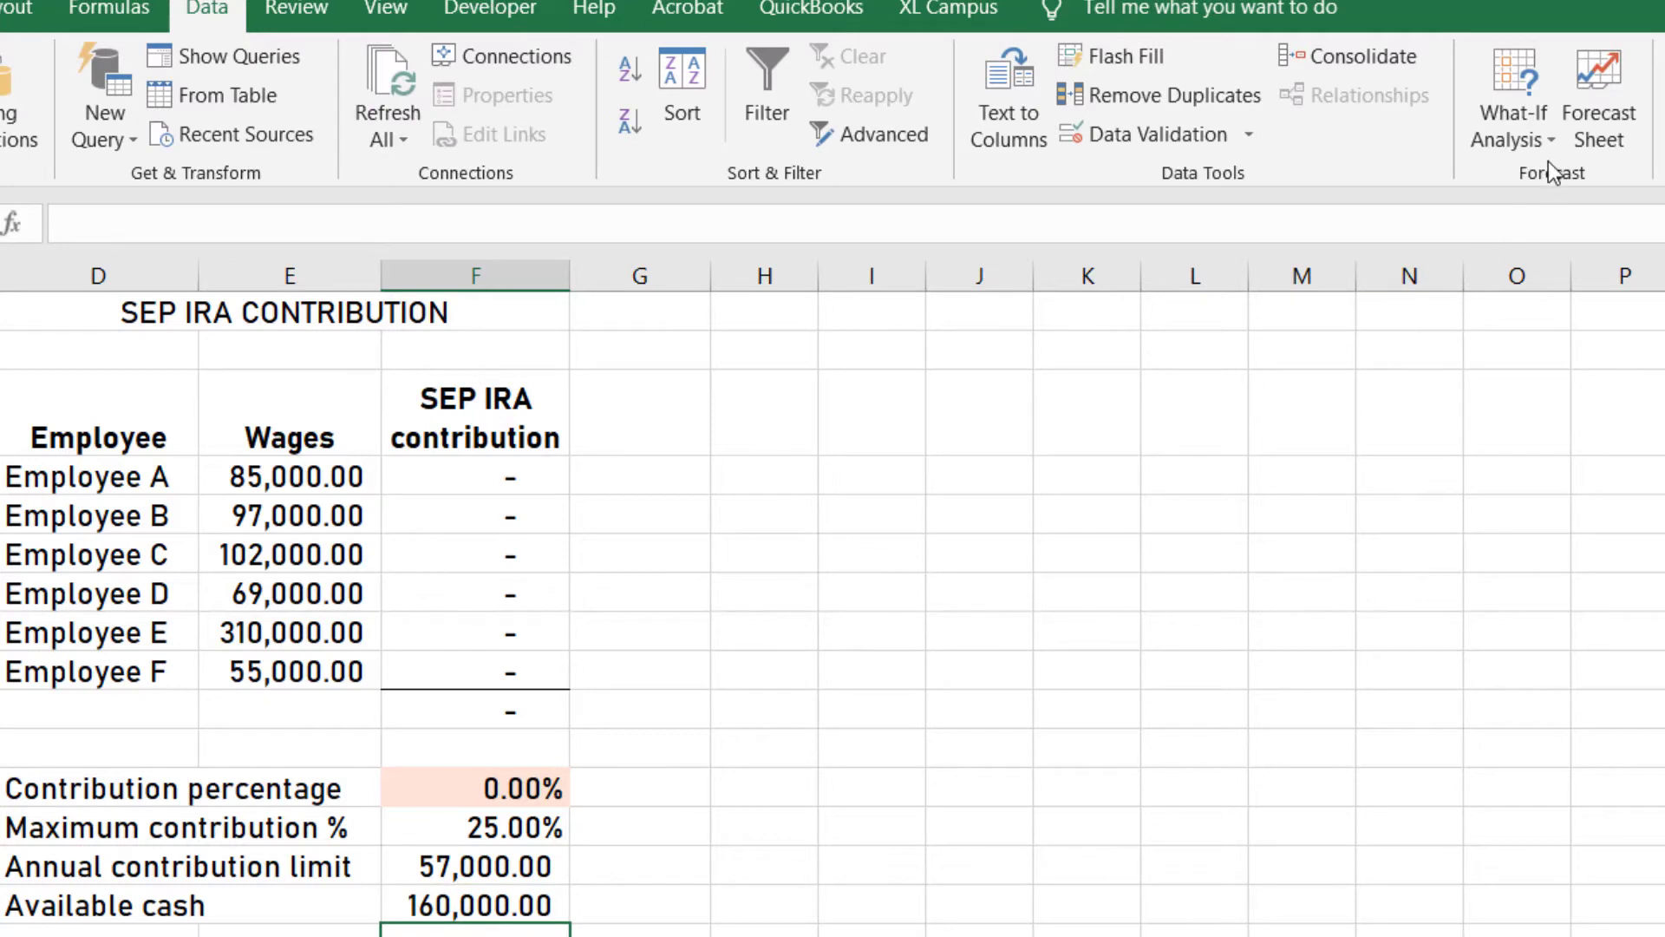
# - Start another Goal Seek and replace its set cell with the total contribution cell F10
pyautogui.click(1542, 144)
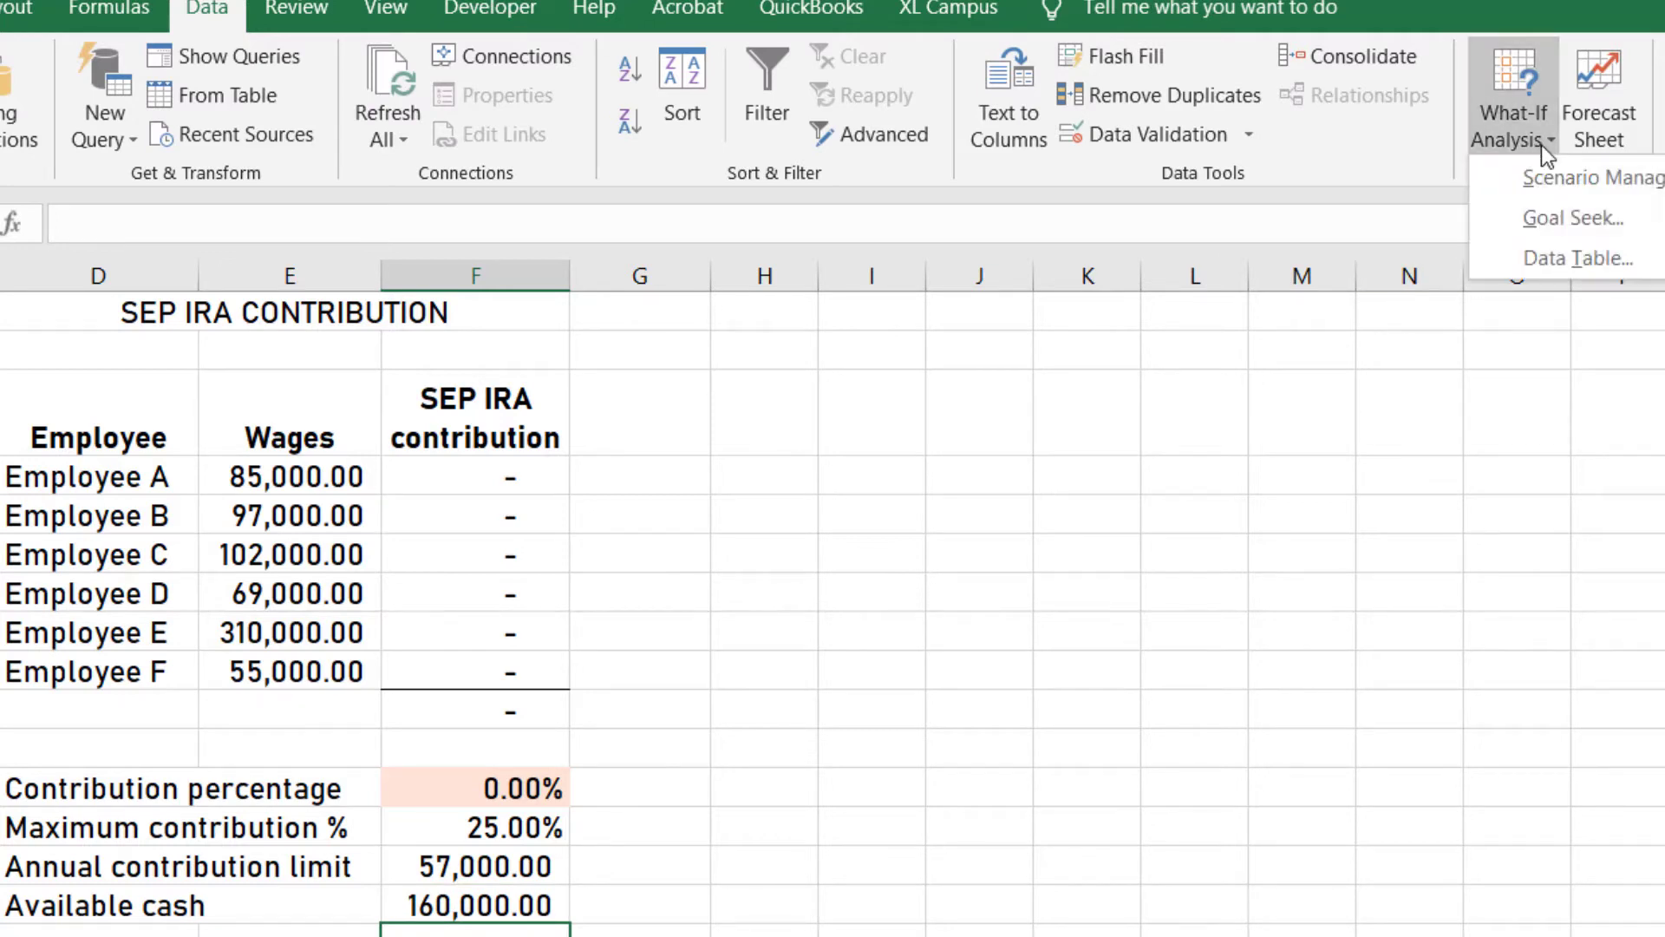
pyautogui.click(1542, 214)
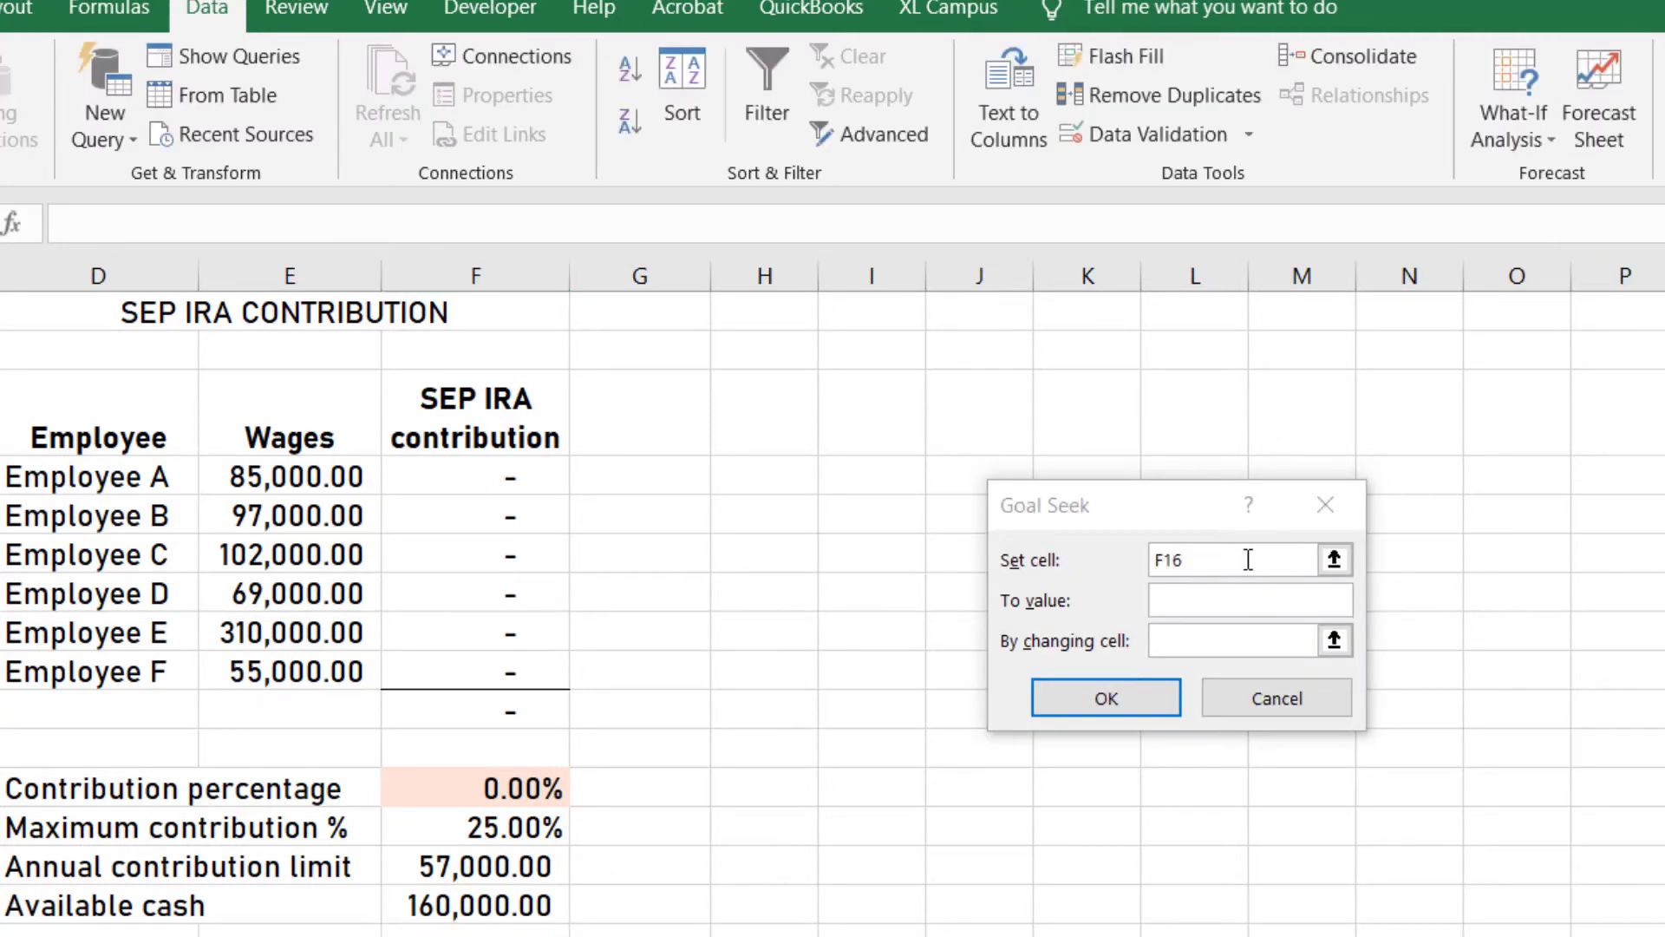
pyautogui.click(1247, 559)
pyautogui.press('BackSpace')
pyautogui.press('BackSpace')
pyautogui.press('BackSpace')
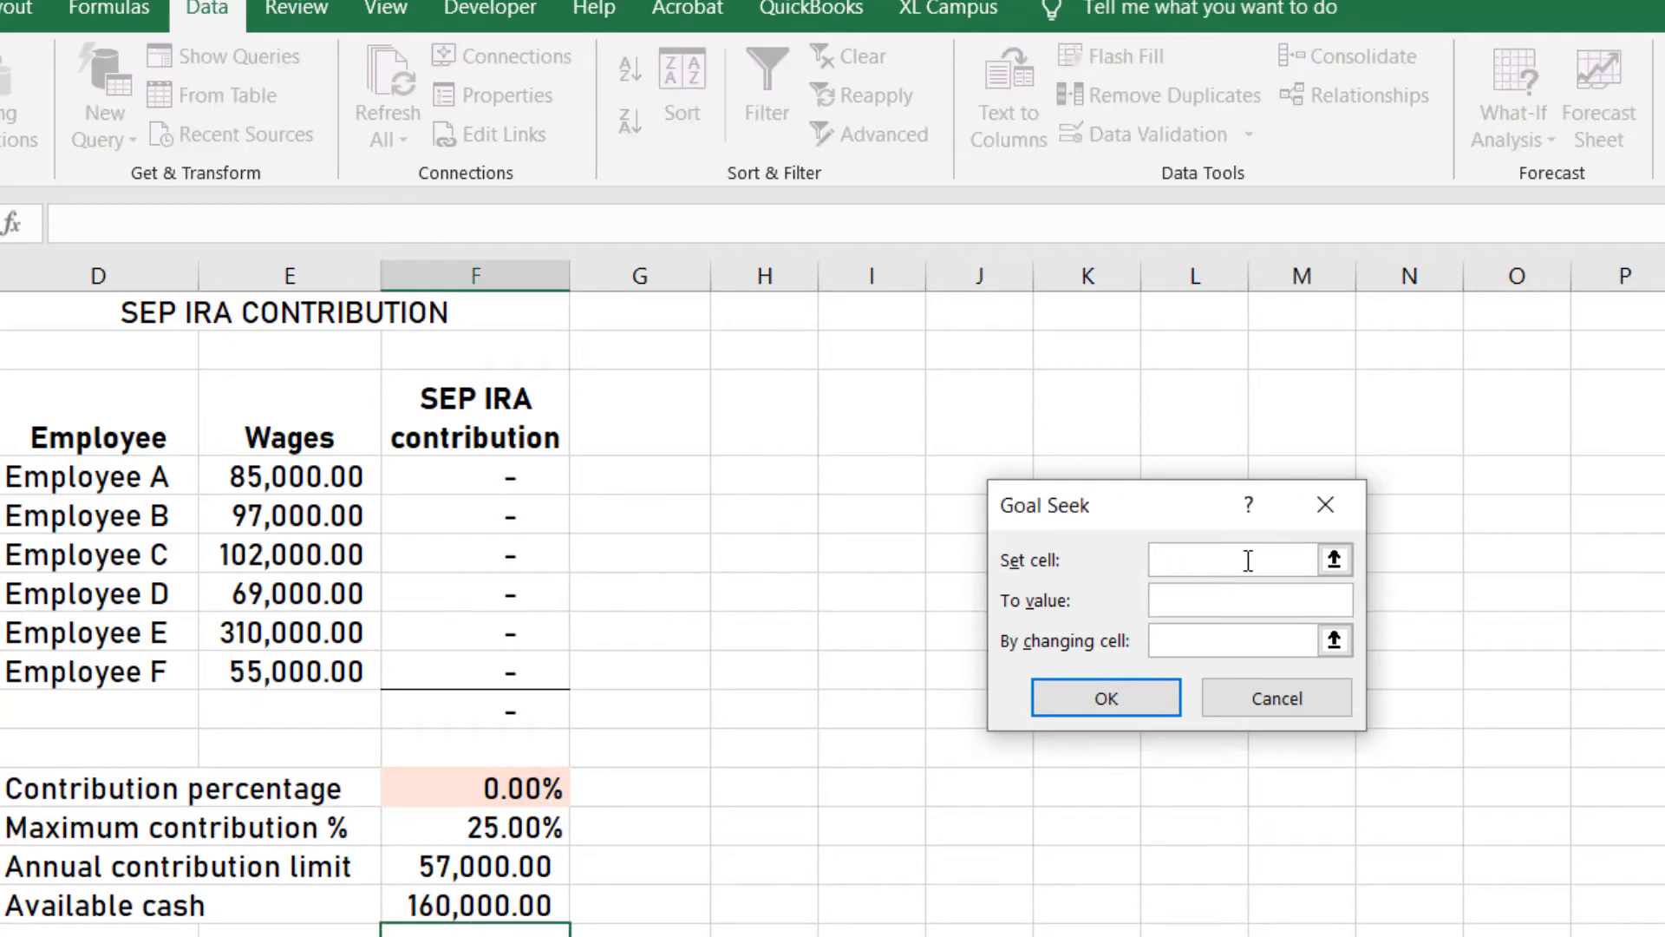
pyautogui.click(530, 708)
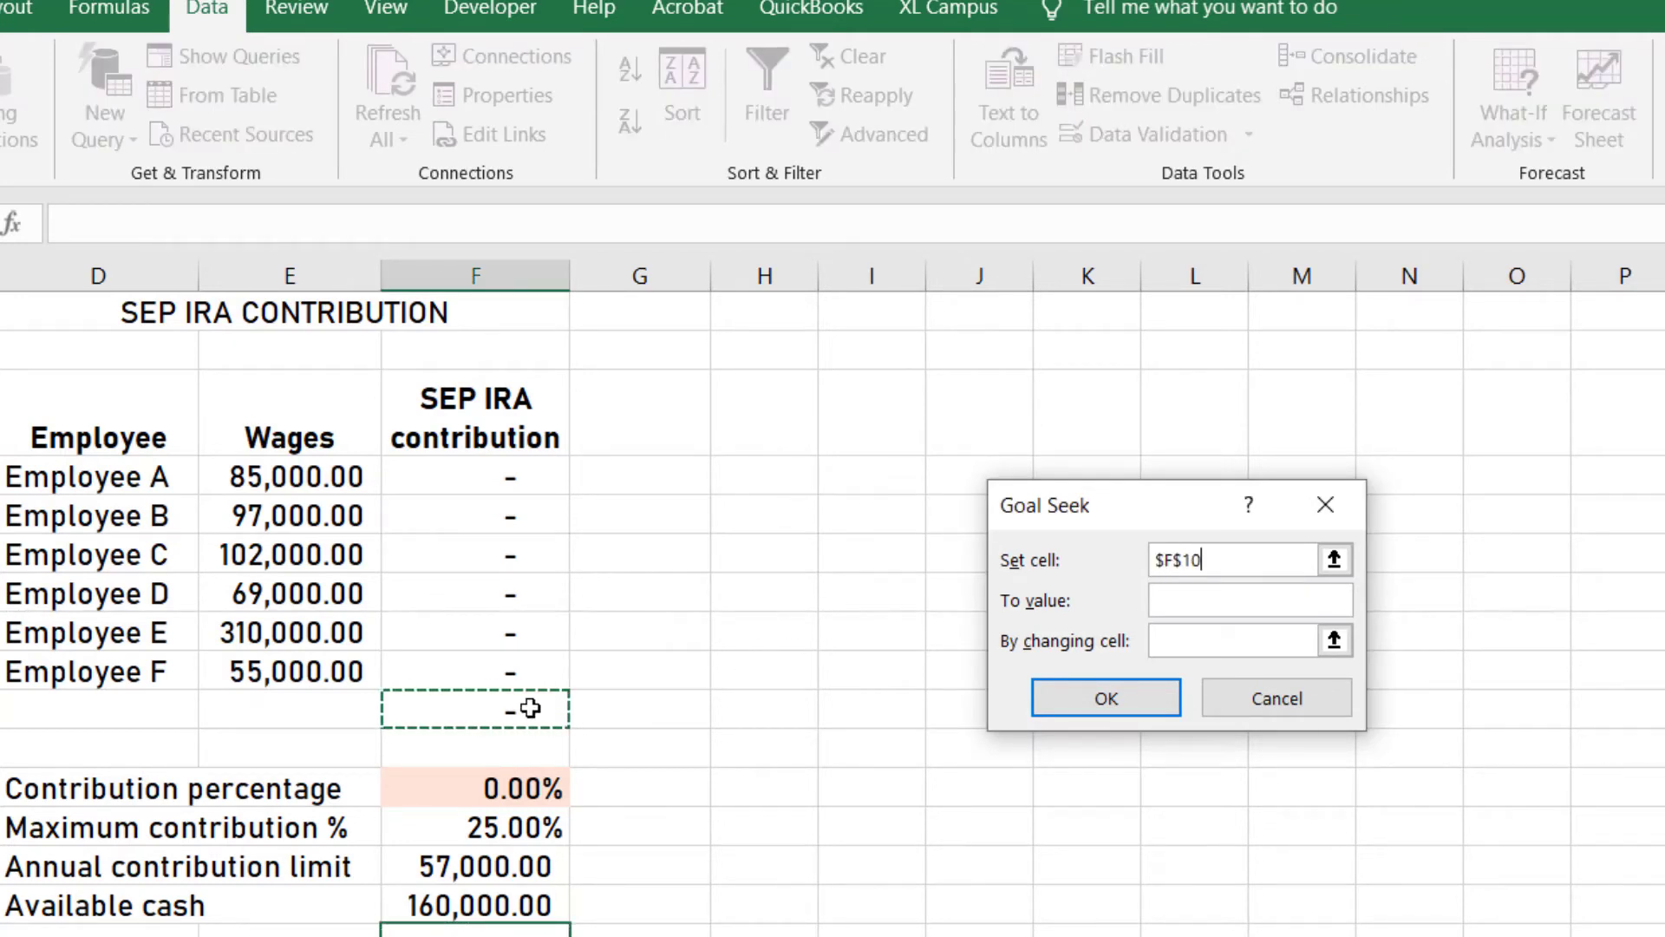
# - Run Goal Seek to a value of 160000 by changing cell F12, and keep the solution
pyautogui.click(1235, 601)
pyautogui.write('1')
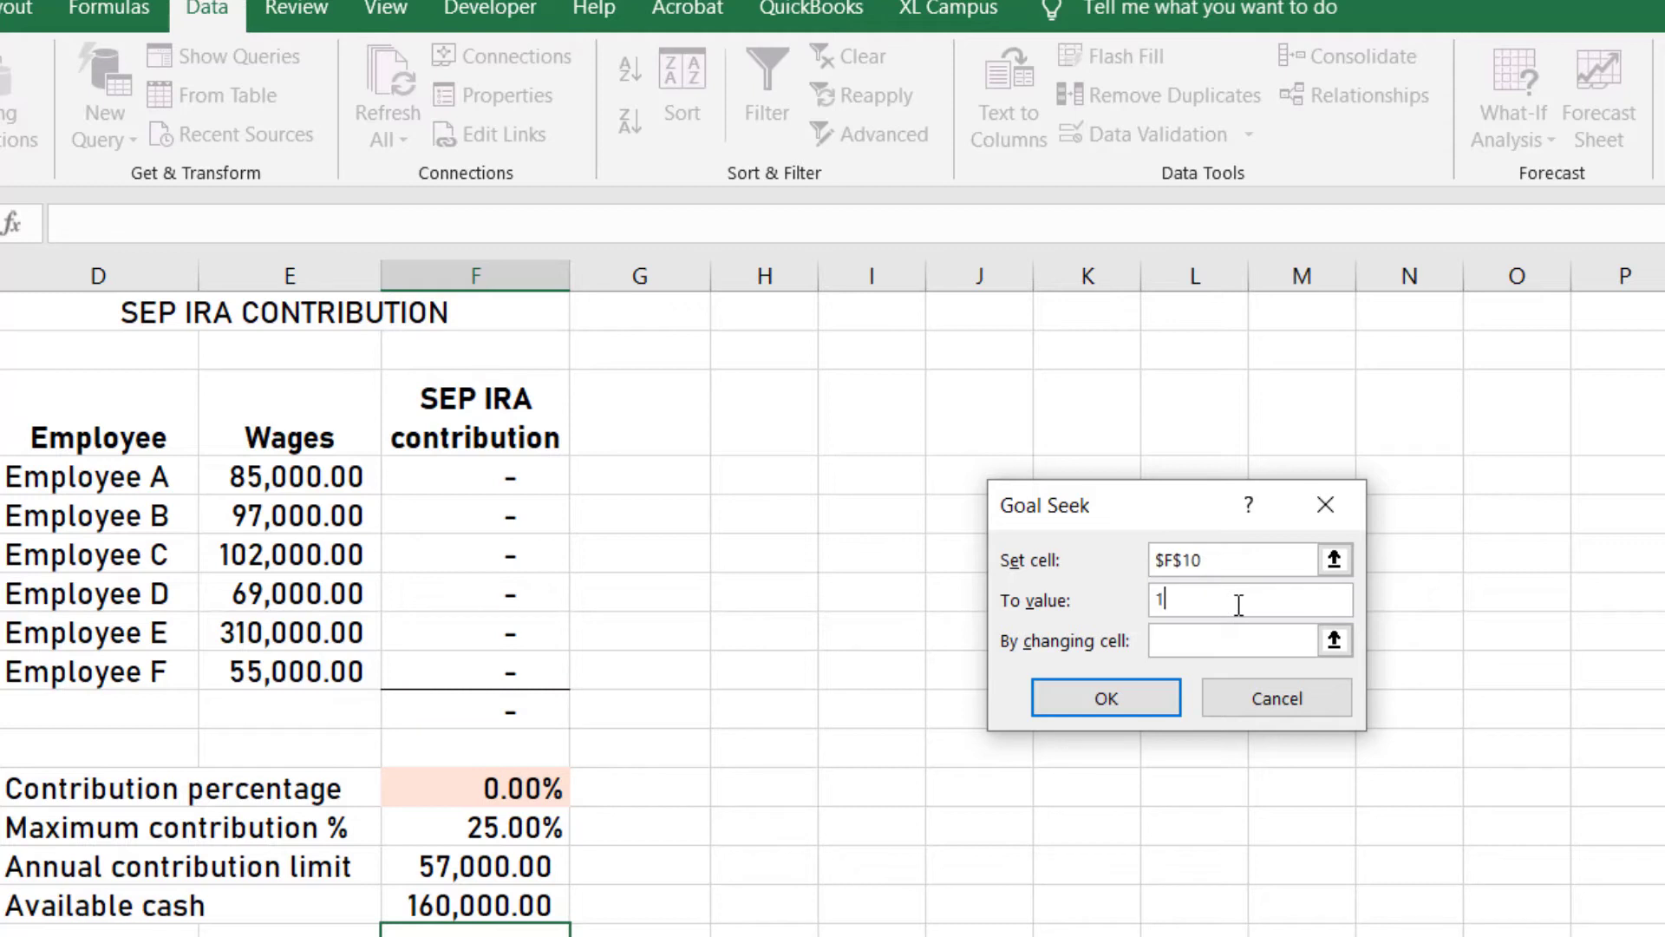
pyautogui.write('60000')
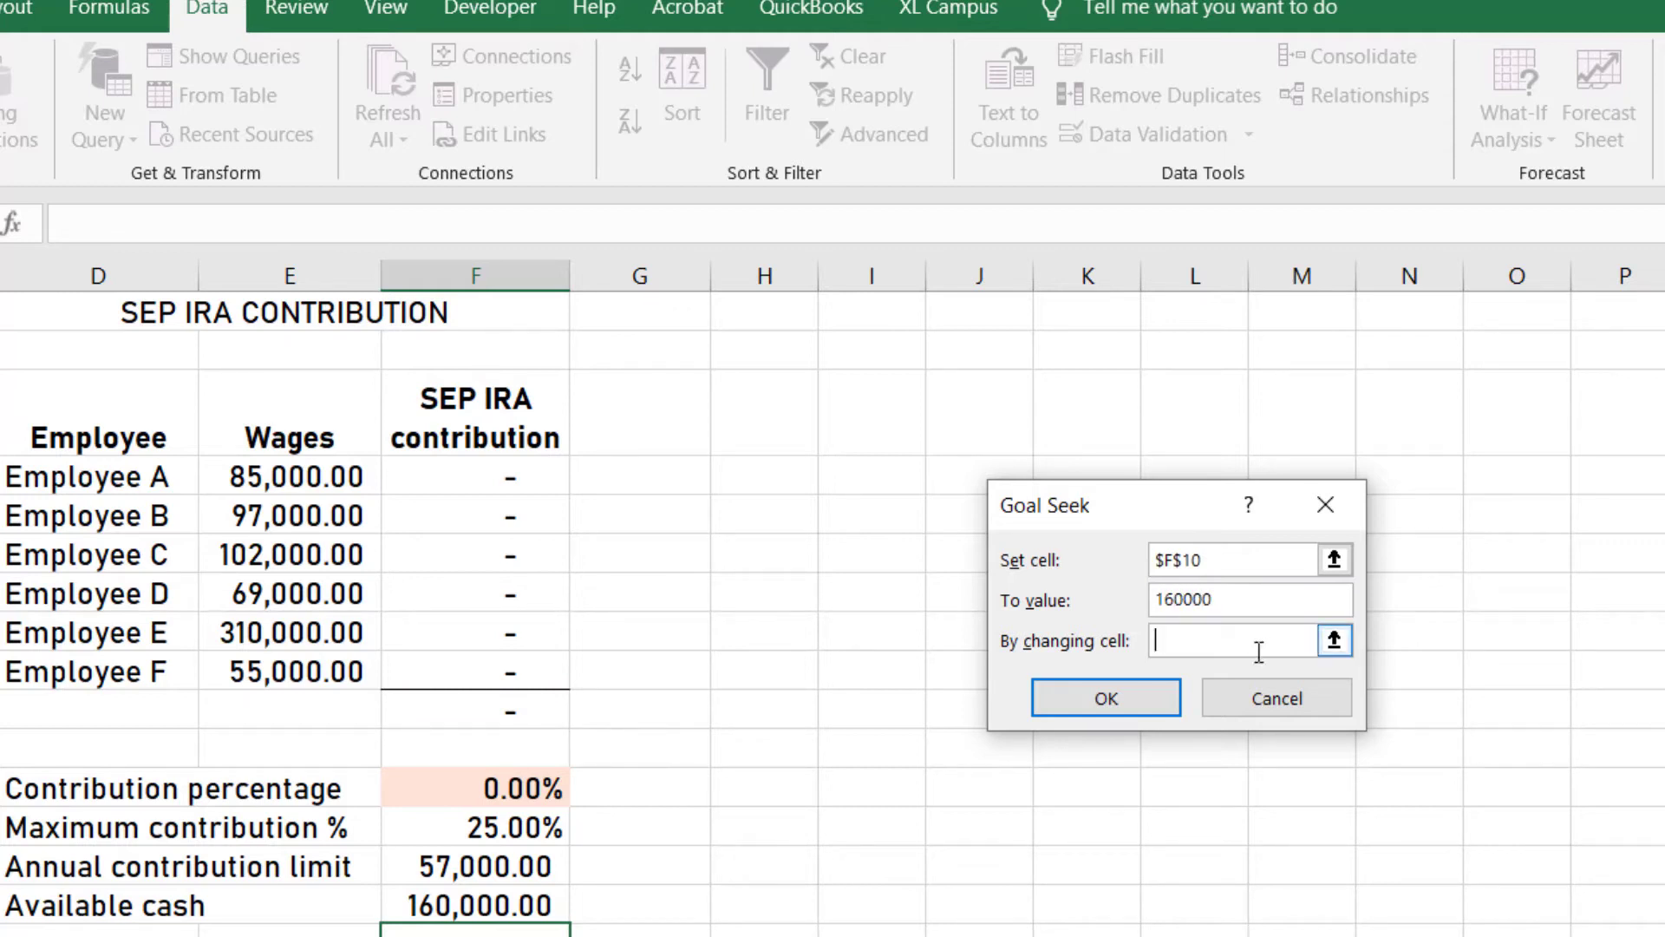
pyautogui.write('F12')
pyautogui.click(1136, 709)
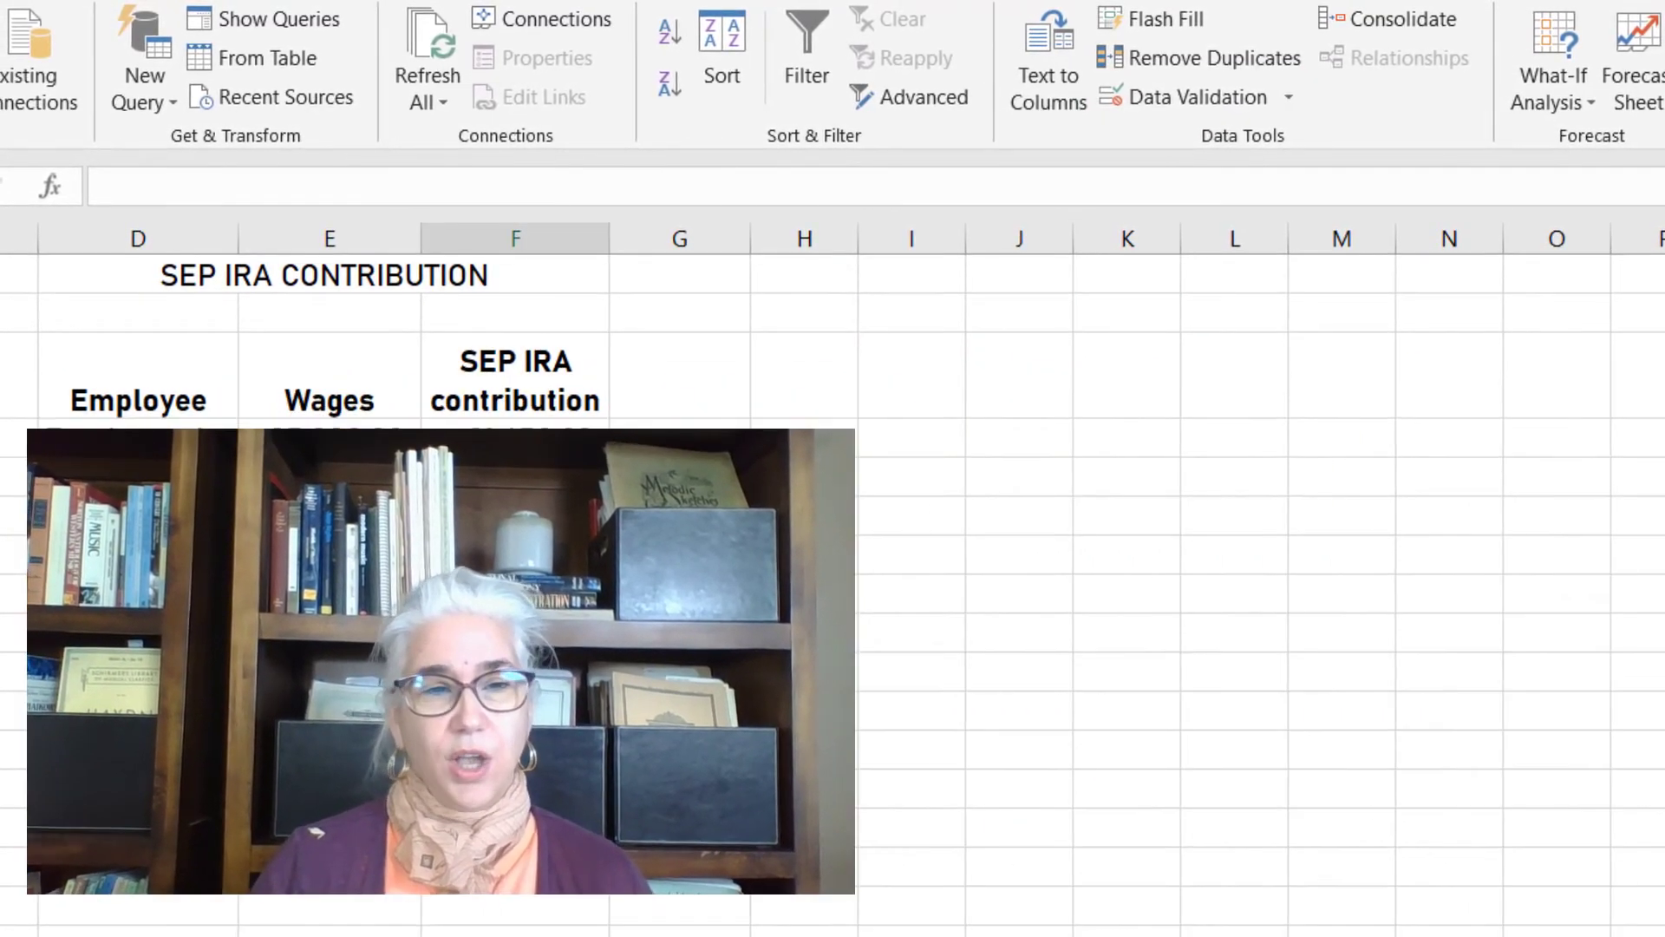
# - Apply data validation to the contribution percentage cell, allowing decimals between 0 and 0.25
pyautogui.click(521, 749)
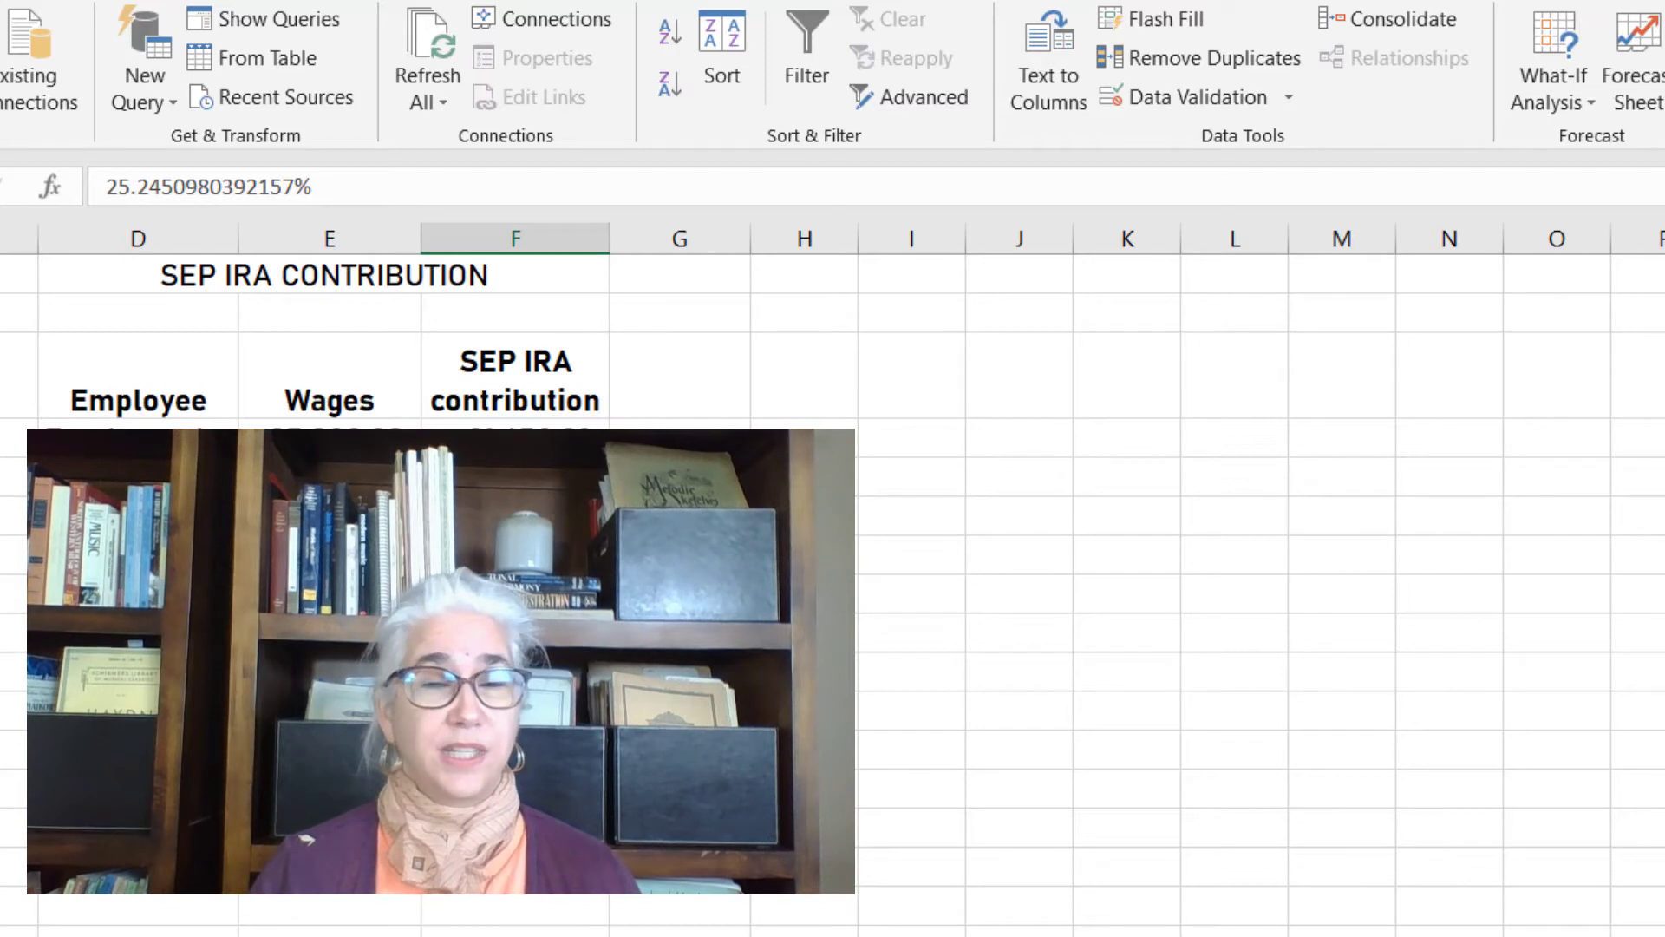
pyautogui.click(1294, 107)
pyautogui.click(1272, 153)
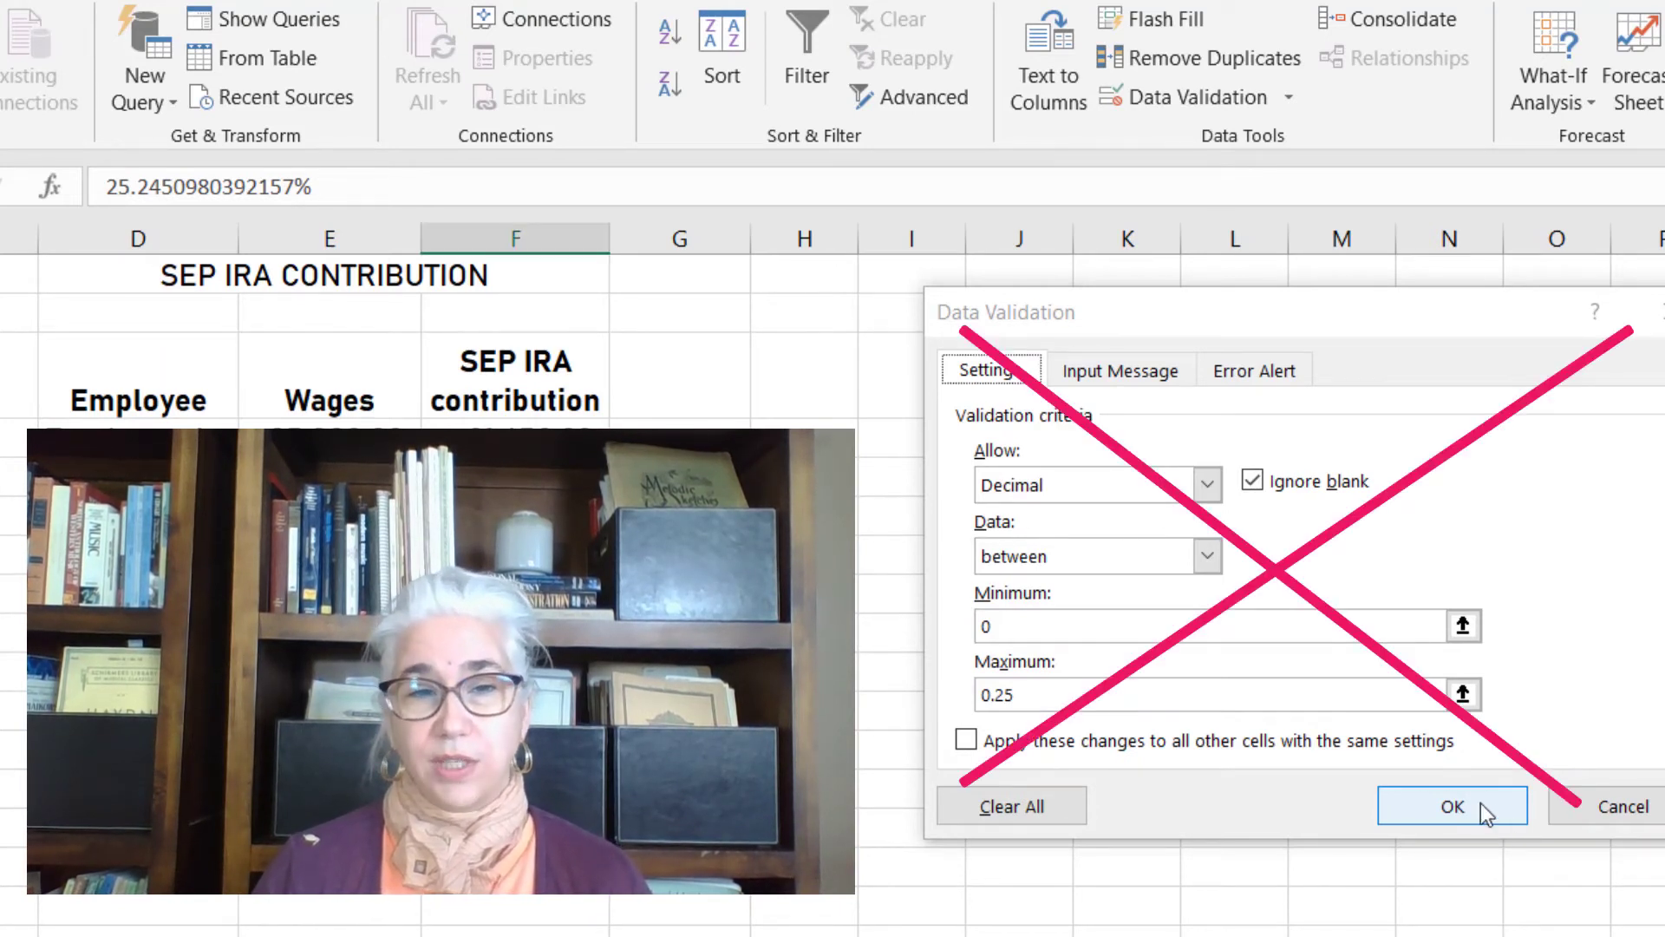
pyautogui.click(1481, 803)
# - Circle the invalid data on the sheet and clear the validation circles again
pyautogui.click(1288, 100)
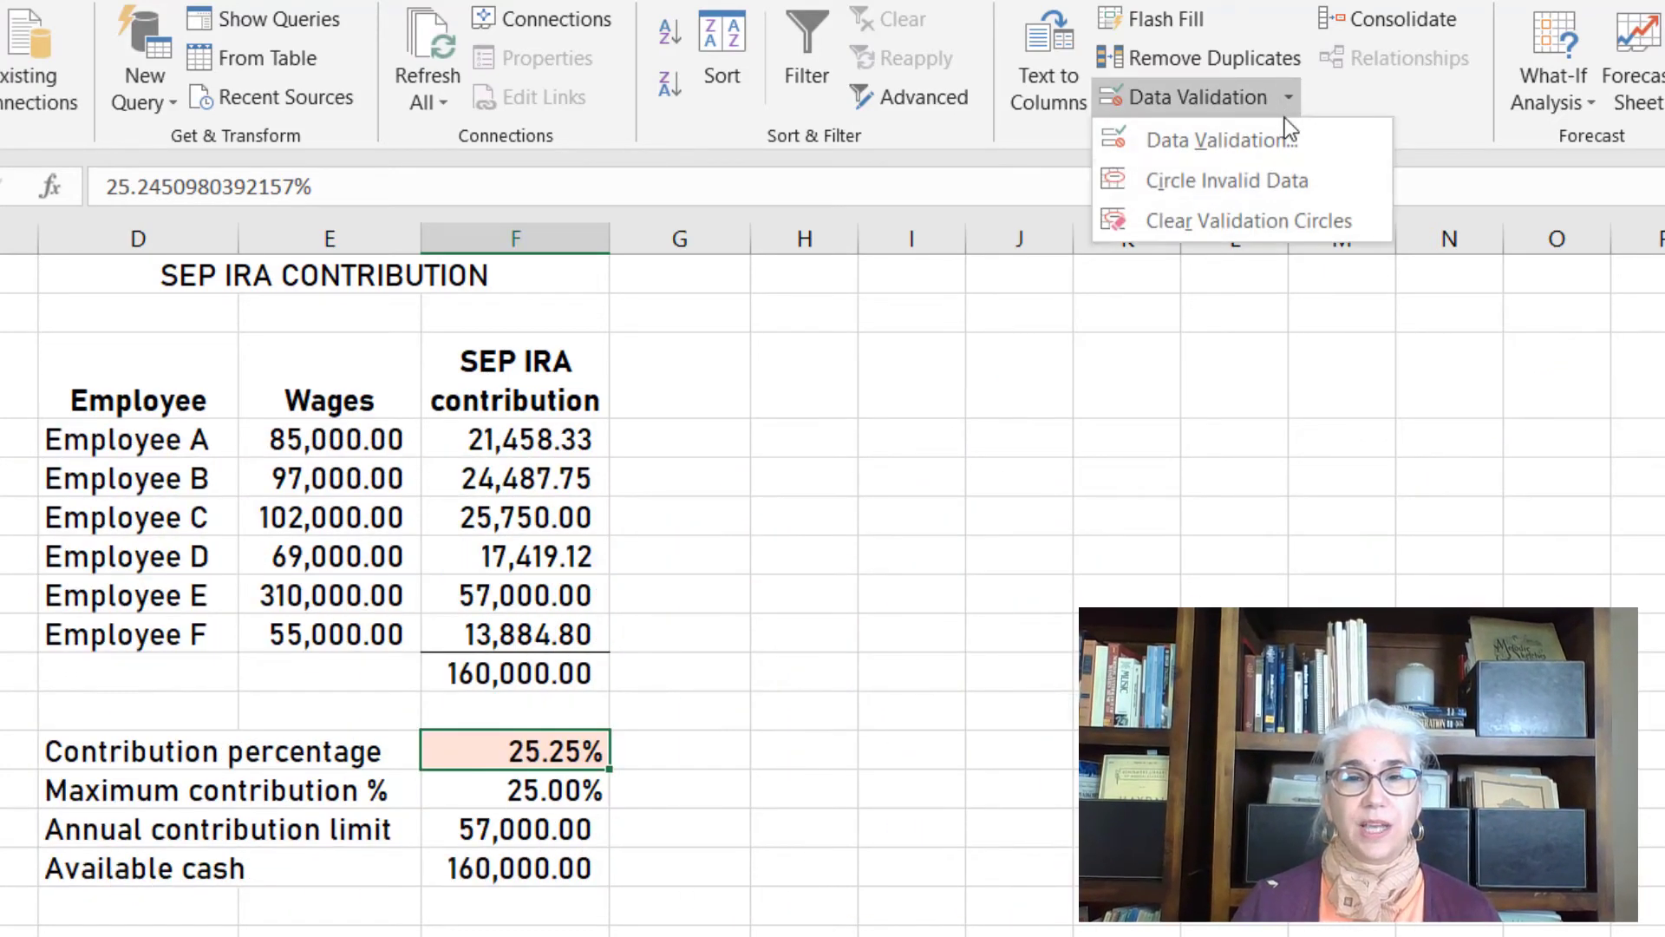
pyautogui.click(1332, 189)
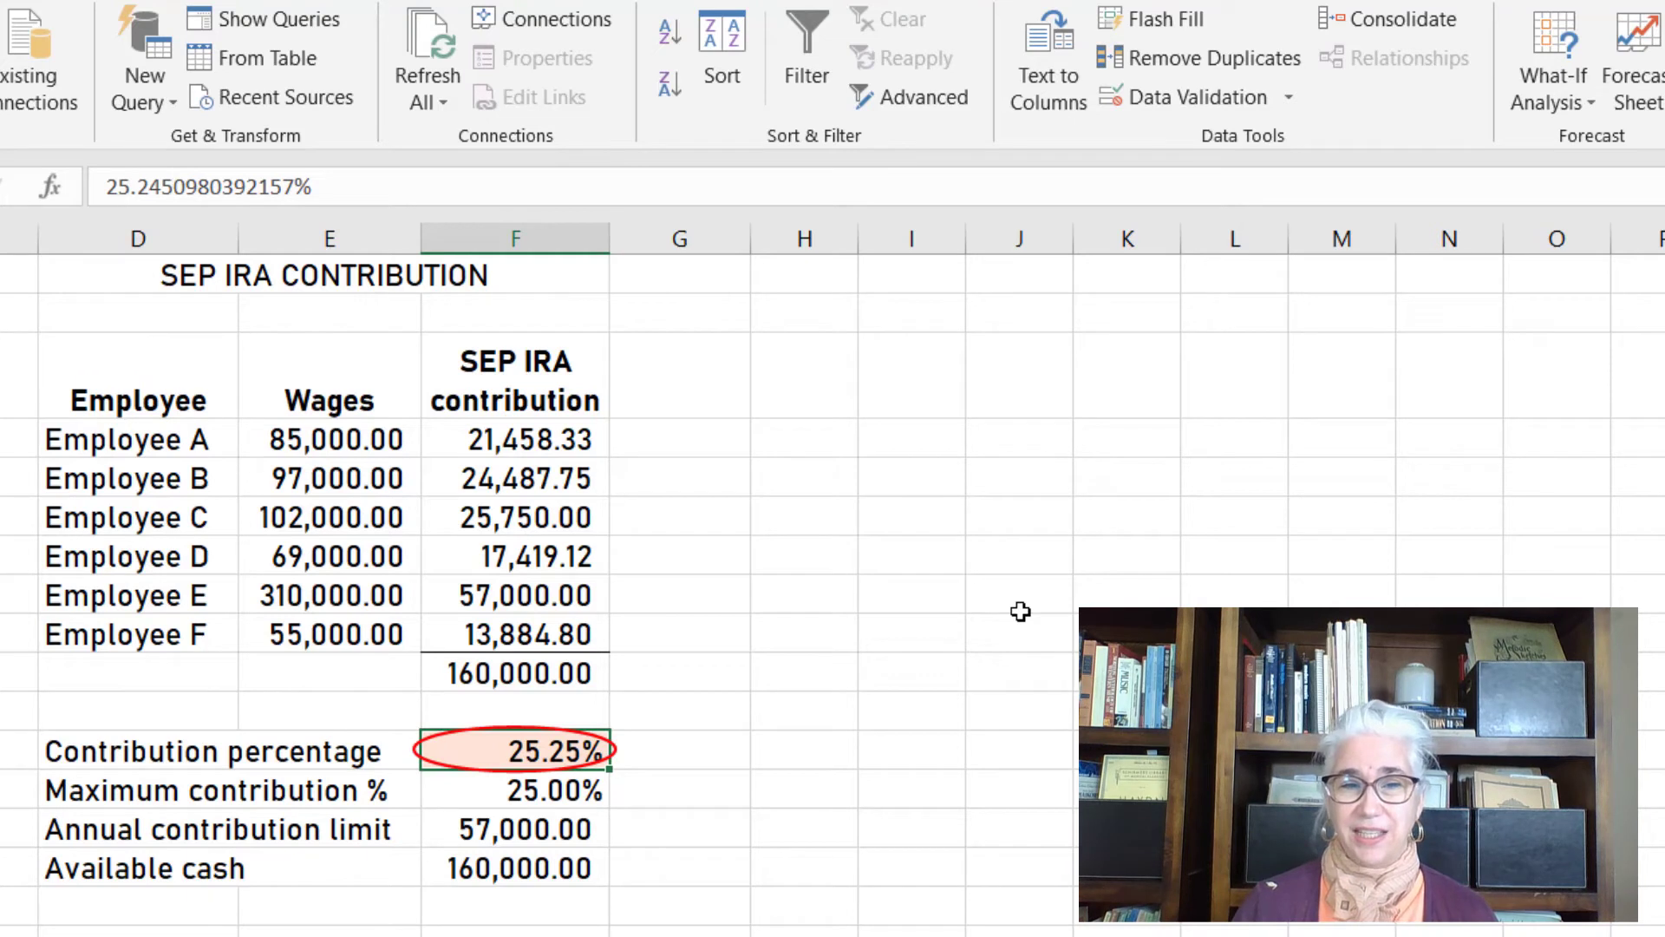
pyautogui.click(1284, 99)
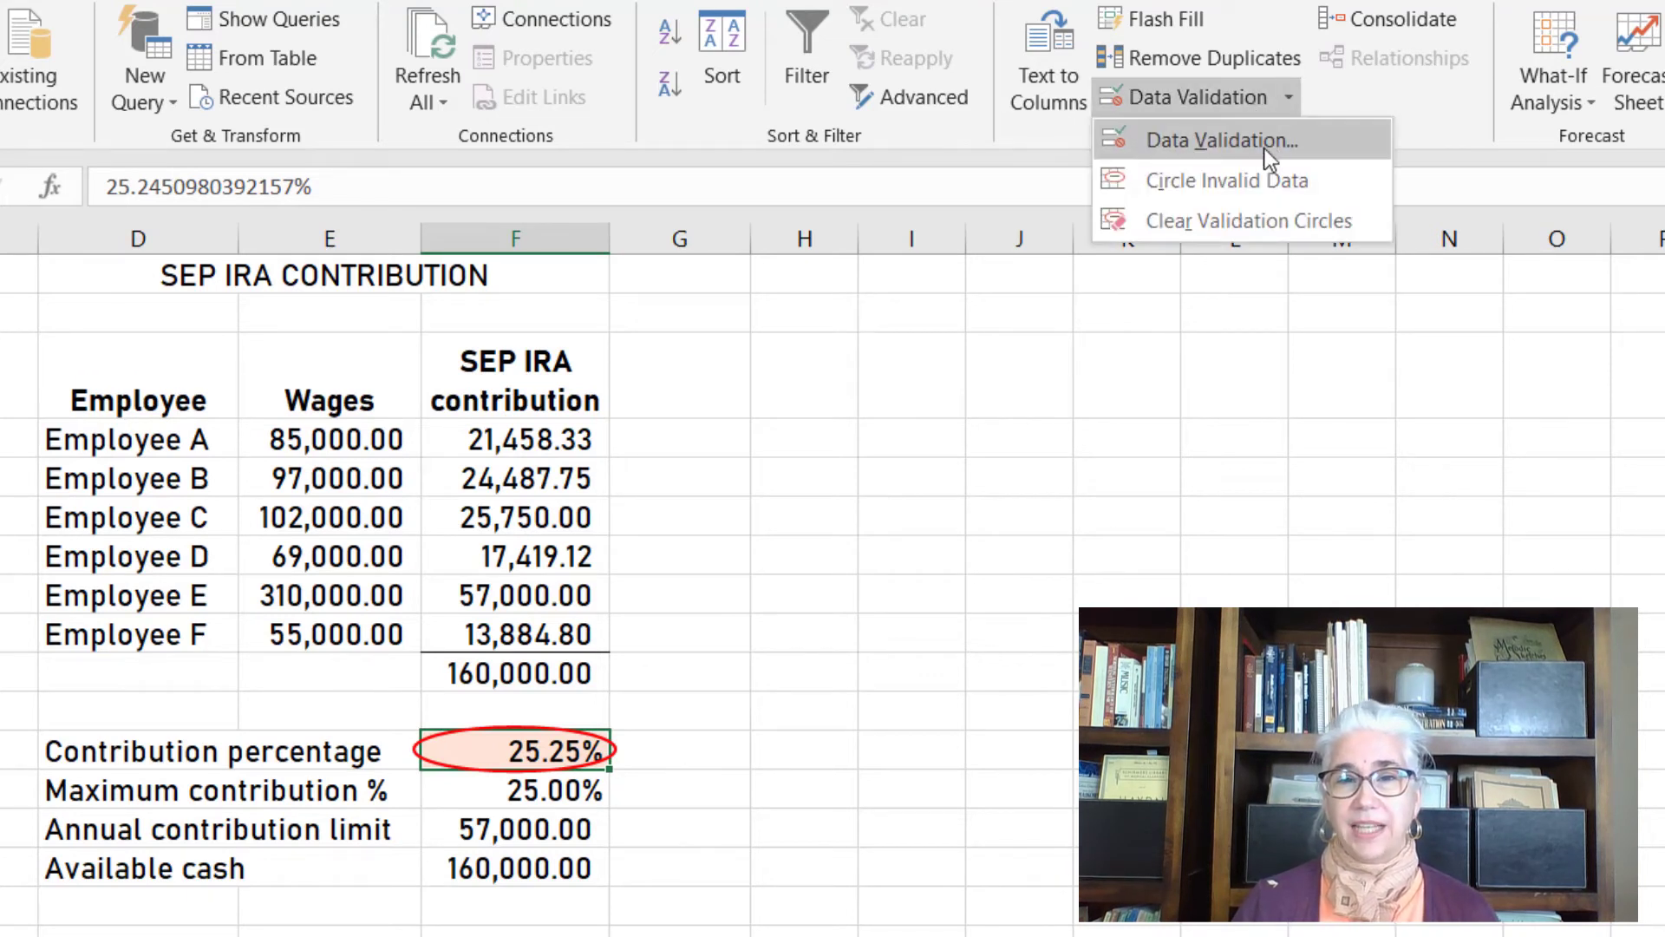
pyautogui.click(1247, 217)
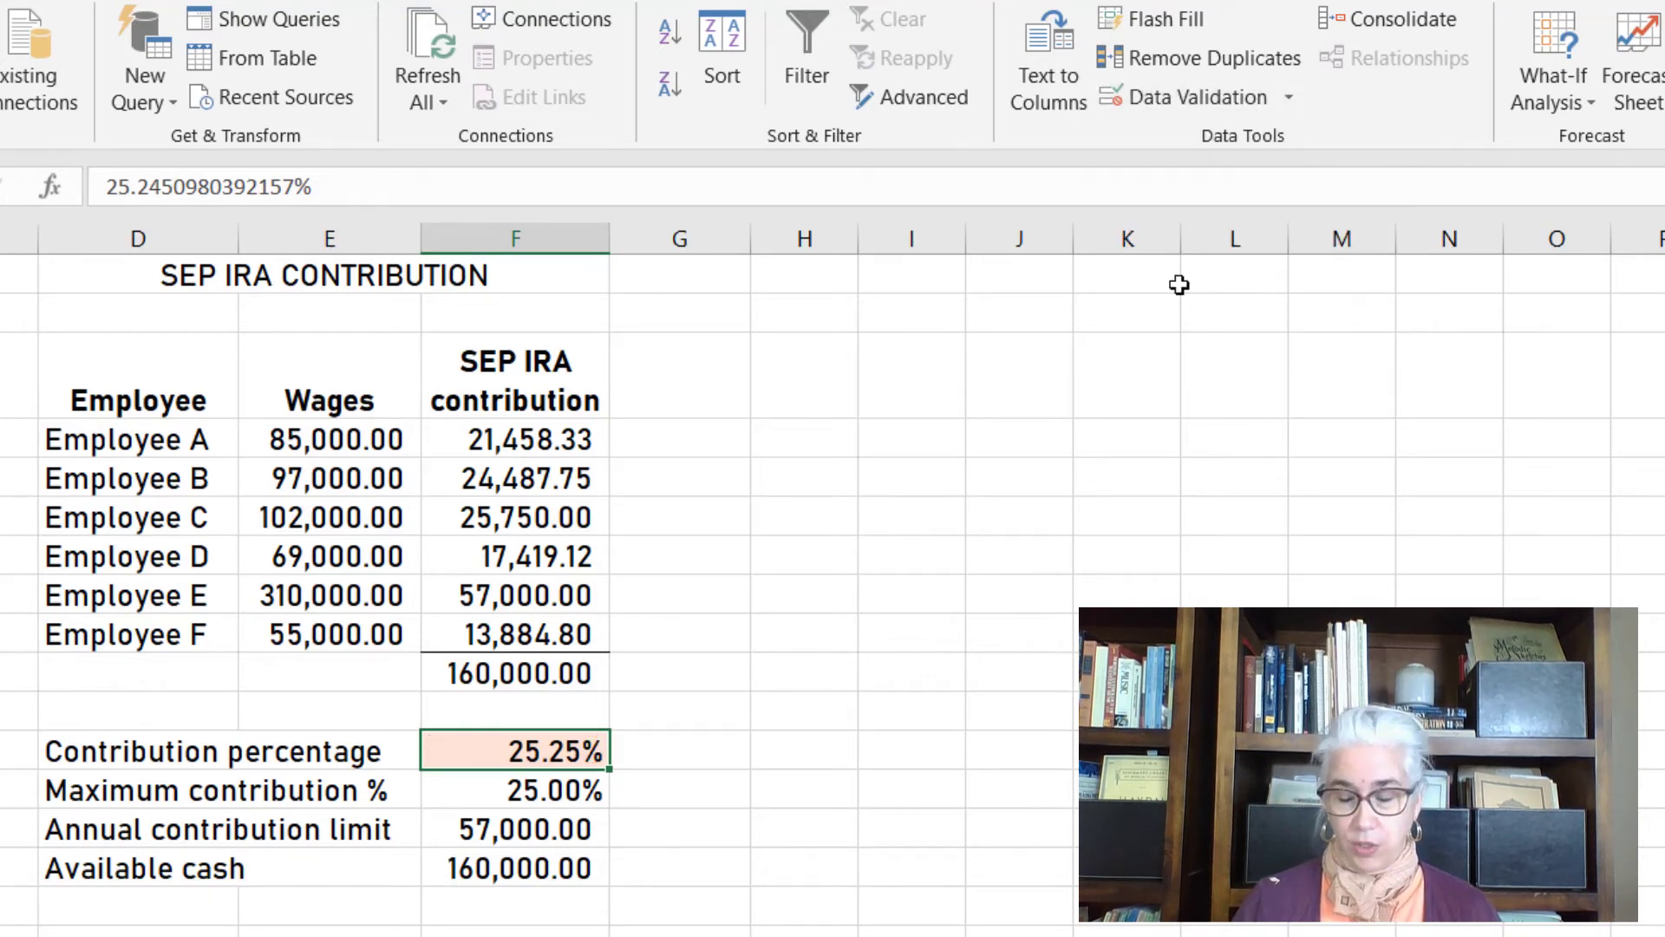
# - Reset the contribution percentage to 0
pyautogui.press('F2')
pyautogui.hotkey('shift', 'Home')
pyautogui.write('0')
pyautogui.press('Return')
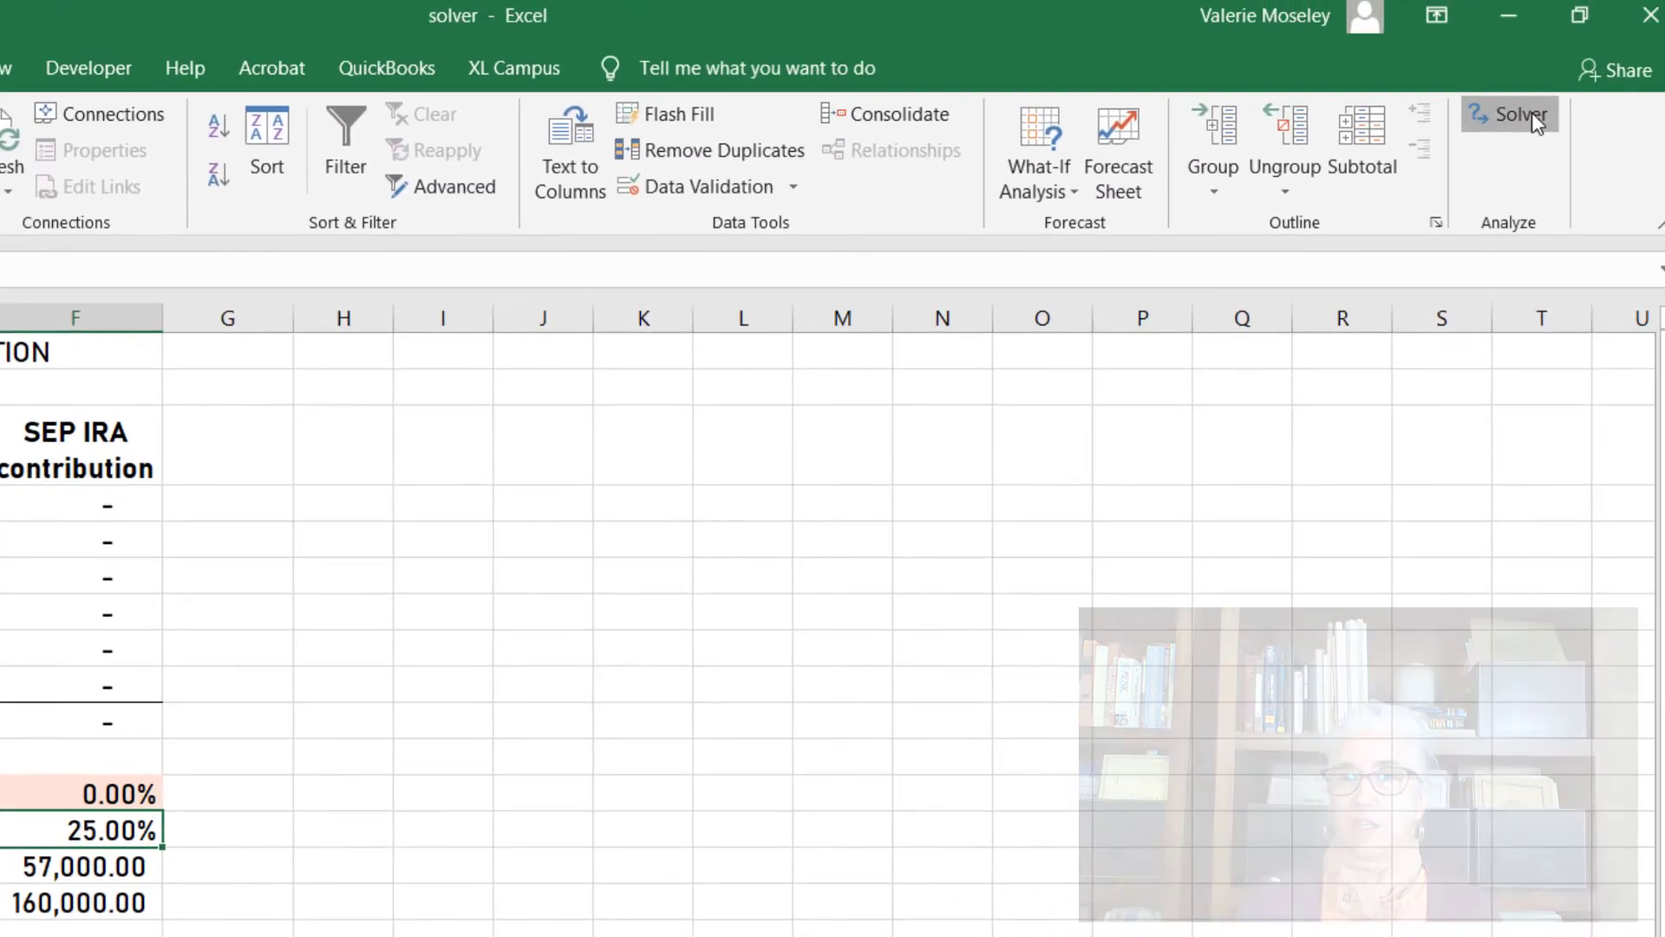
# - Set up Solver to bring total contribution F10 to a value of 160000 by changing F12, with F12 <= F13
pyautogui.click(1526, 112)
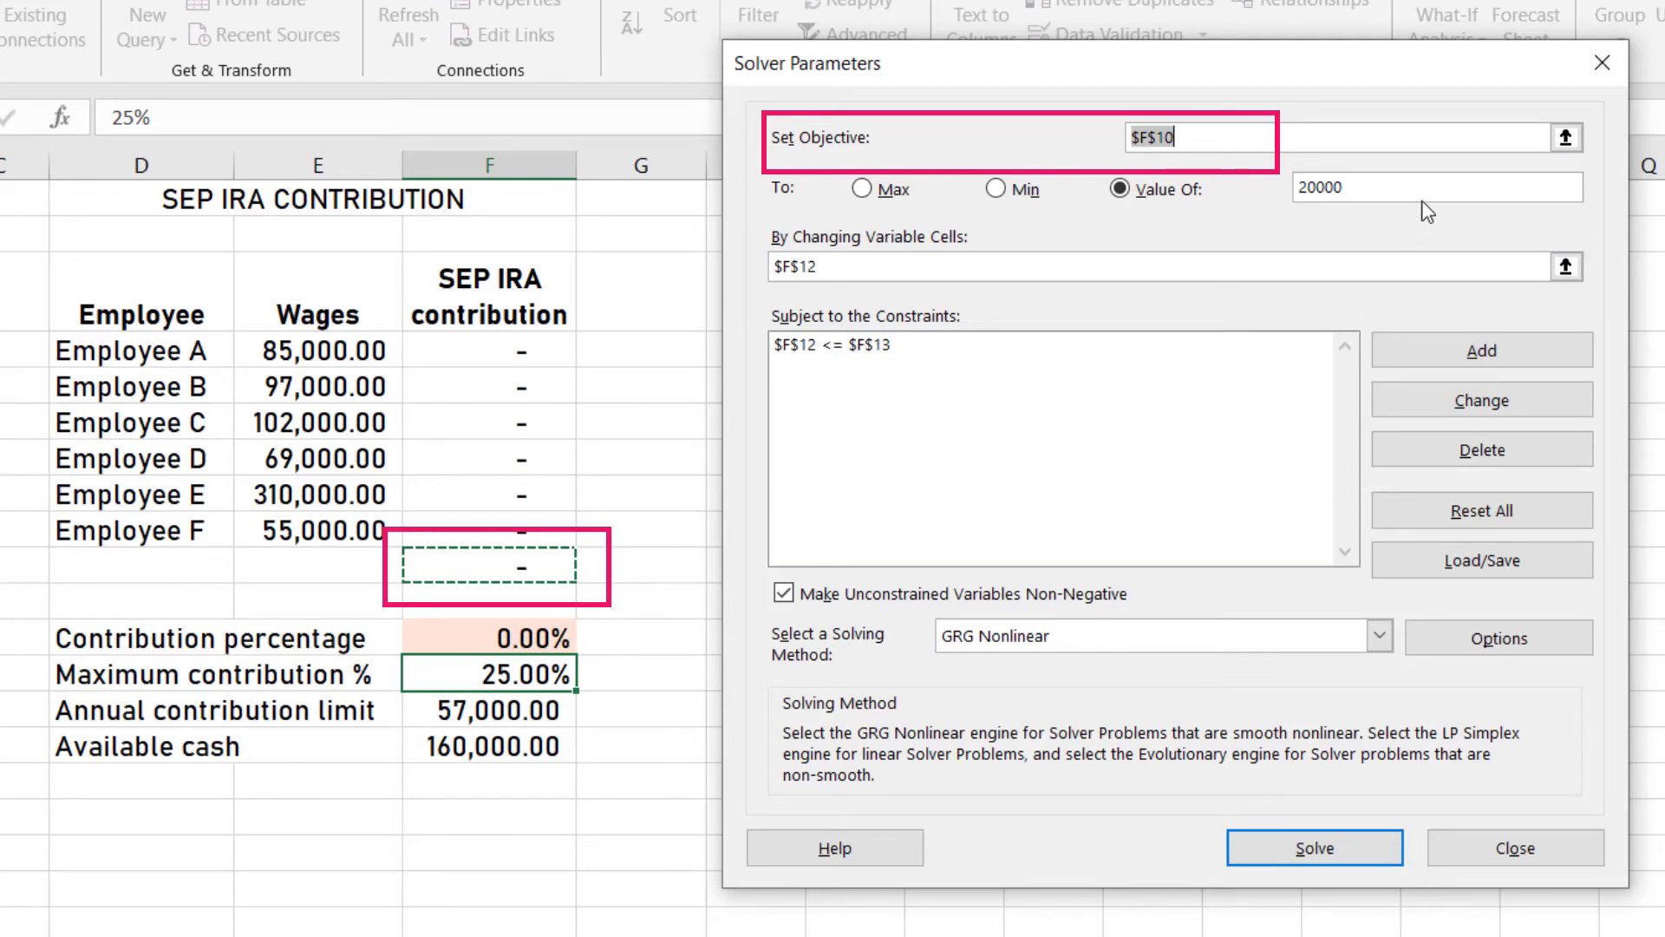
pyautogui.doubleClick(1292, 185)
pyautogui.write('16')
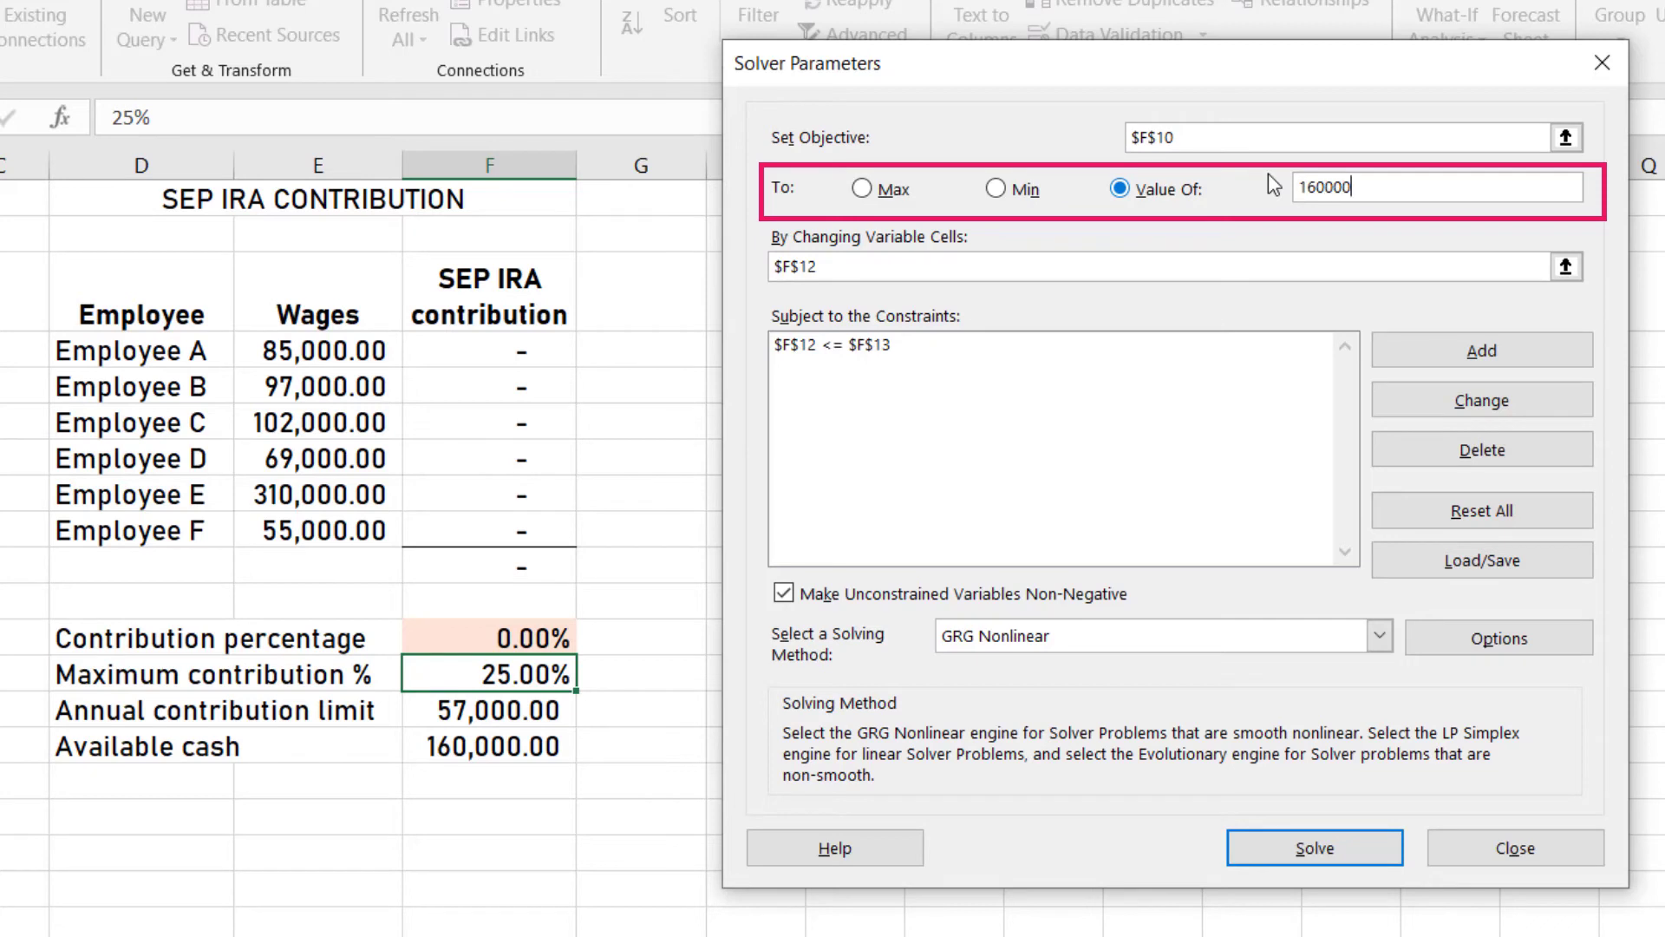
pyautogui.click(1013, 260)
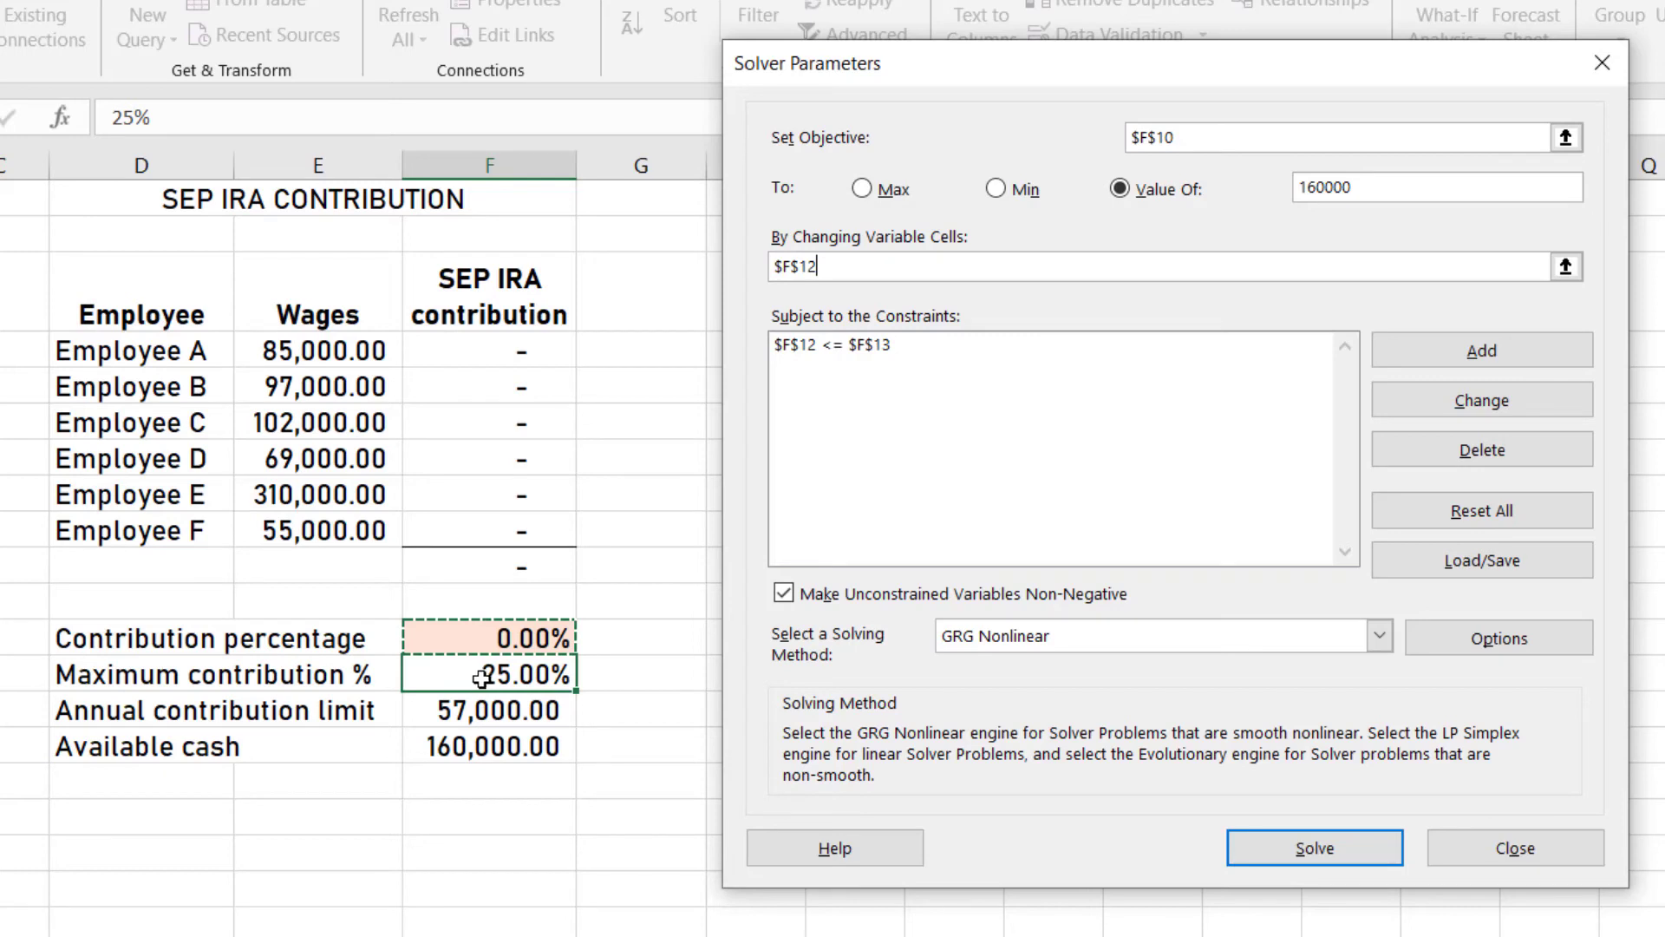
# - Solve the model and keep the Solver solution in the sheet
pyautogui.click(1271, 850)
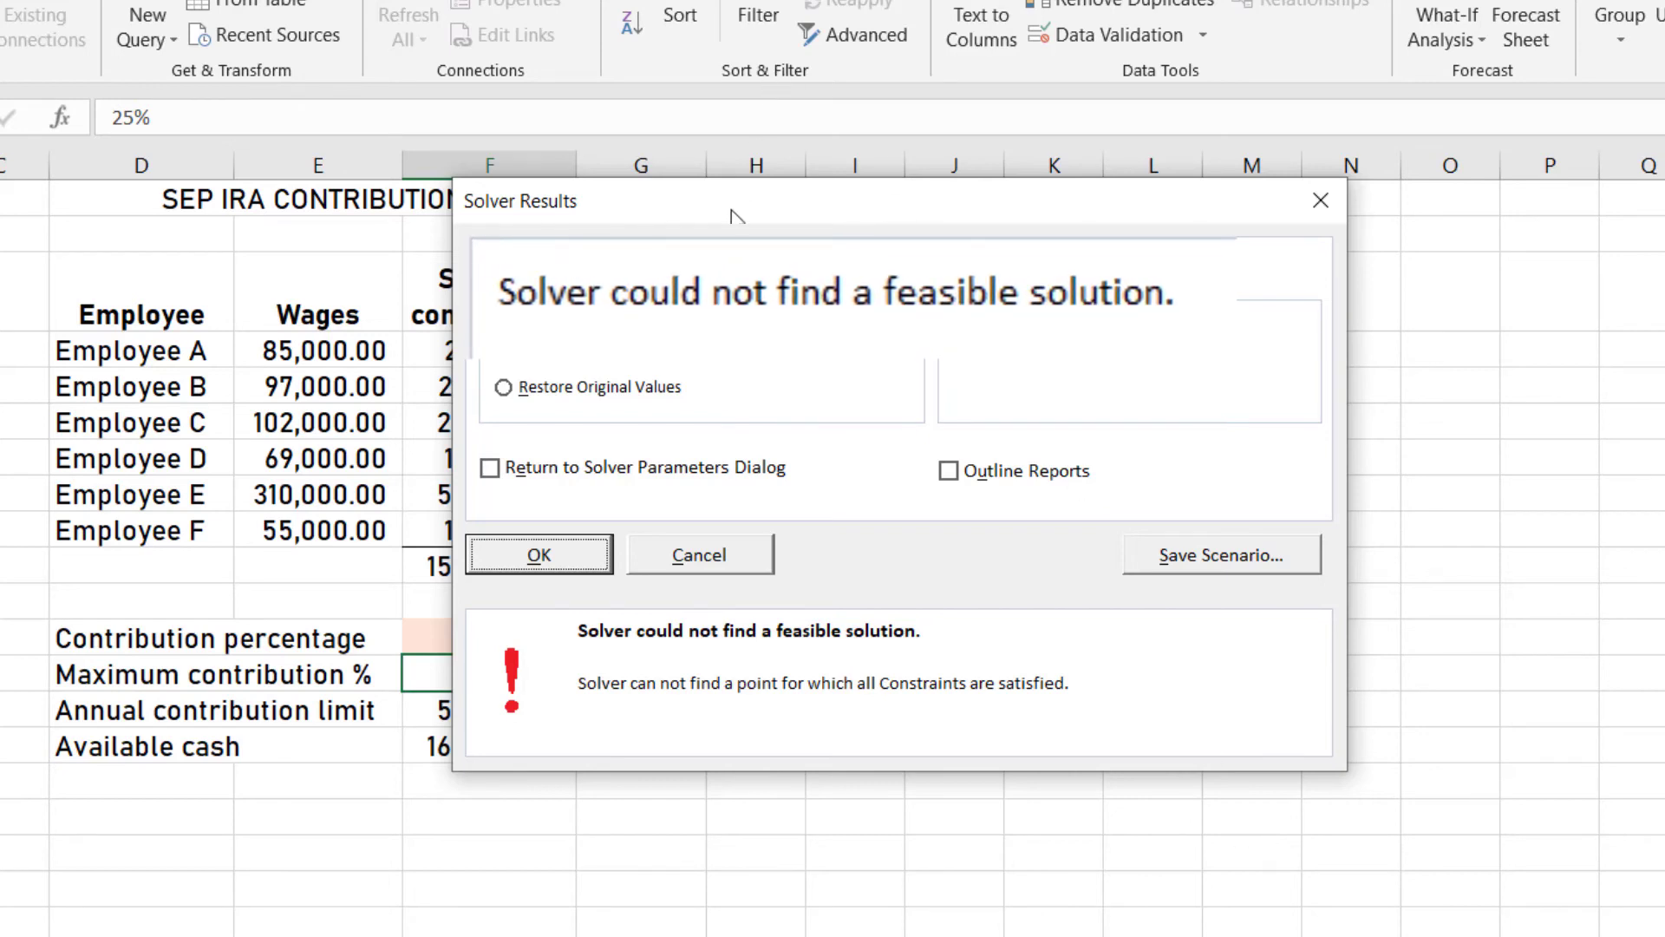
pyautogui.moveTo(735, 212); pyautogui.dragTo(852, 218)
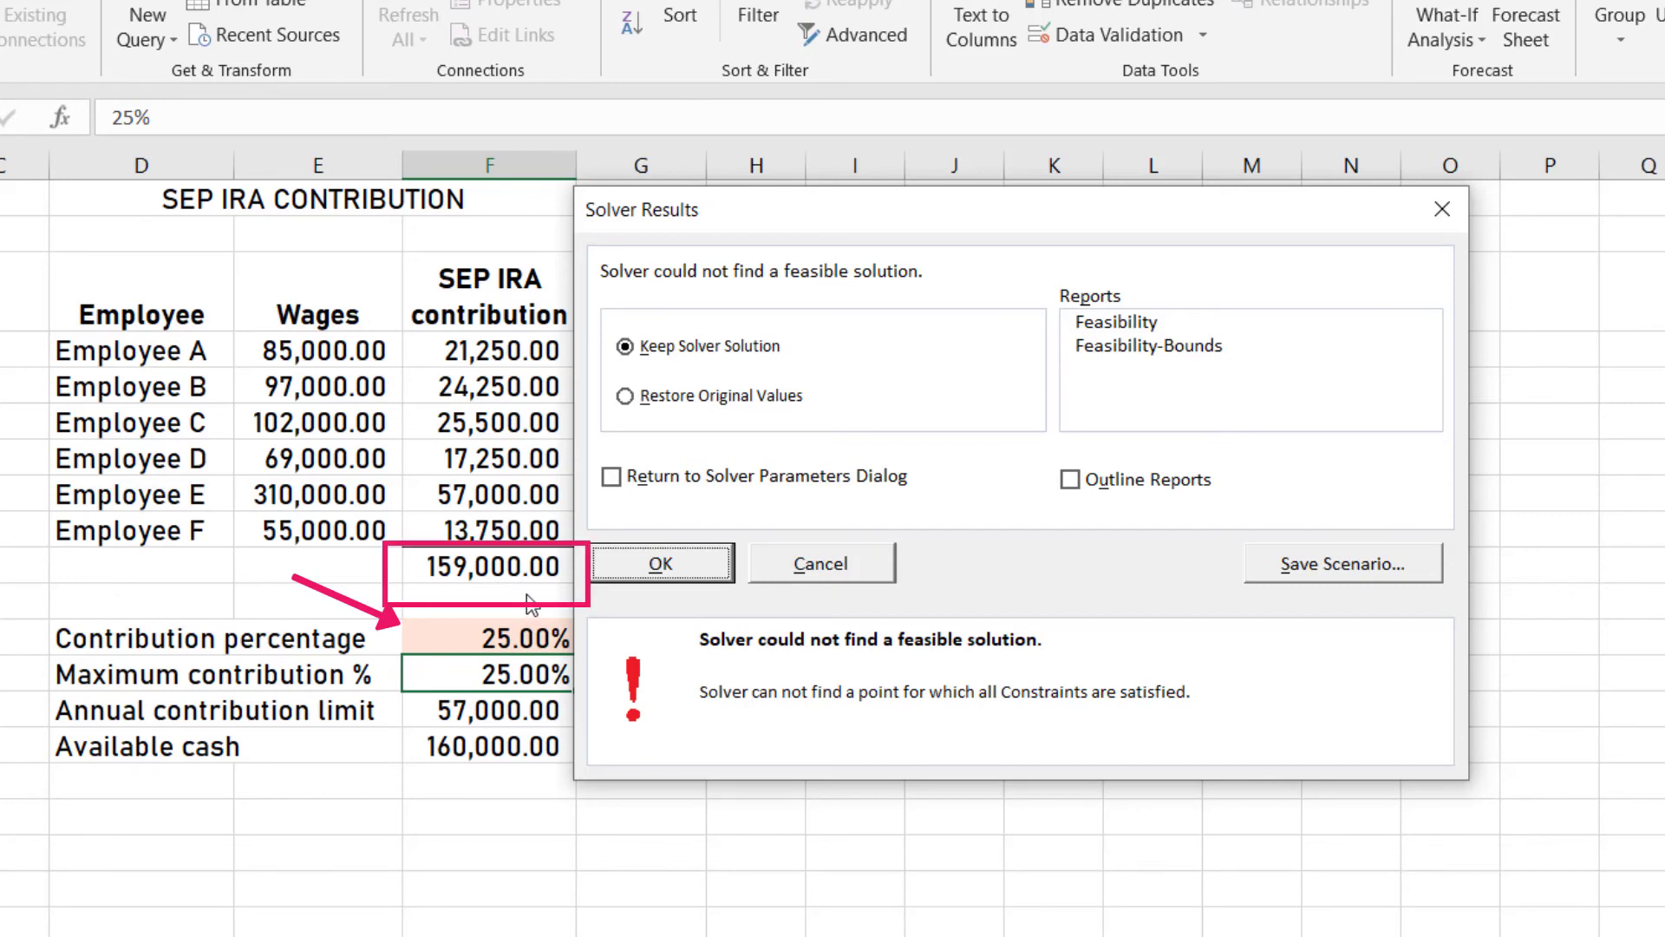
pyautogui.click(693, 564)
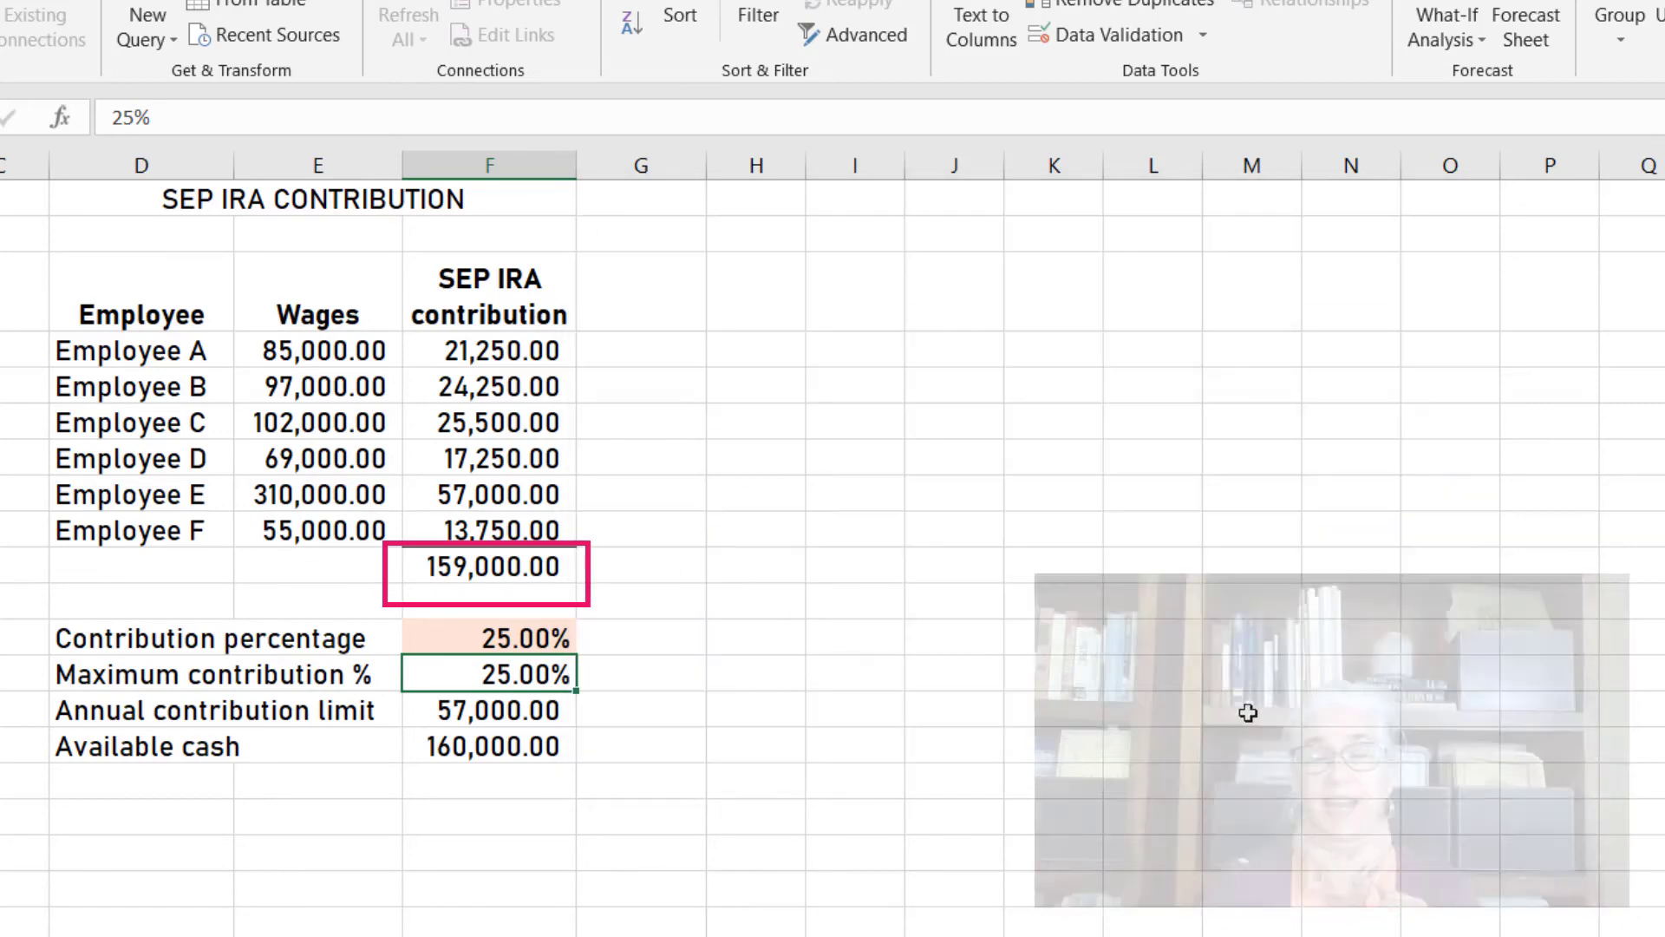